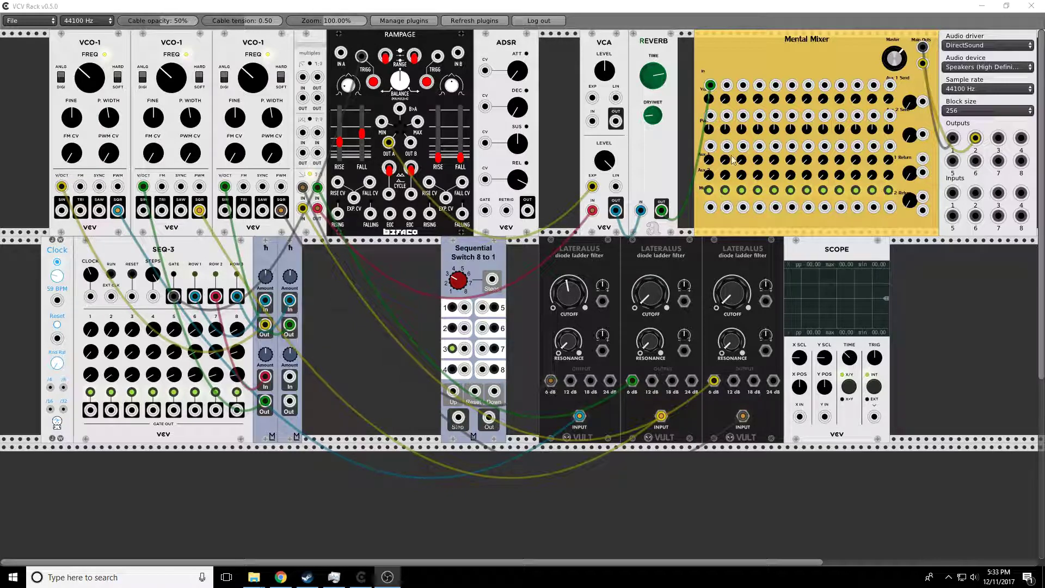
Step: Stop SEQ-3 with its RUN button, then start it running again
left_click(112, 275)
left_click(111, 274)
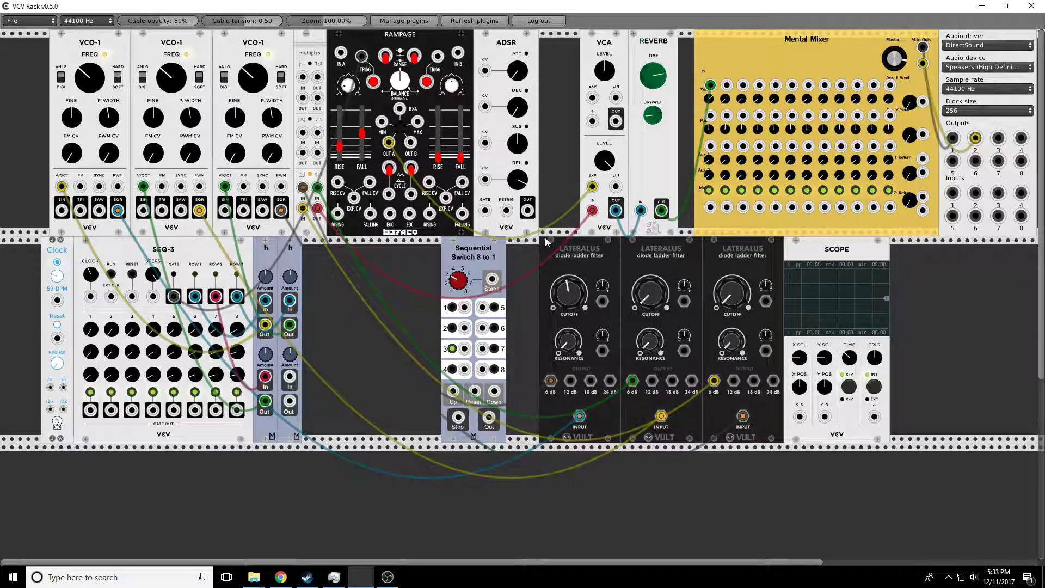
Step: Start SEQ-3 and retune the three Lateralus filter cutoffs while the sequence plays
left_click(111, 275)
left_click_drag(566, 282, 566, 321)
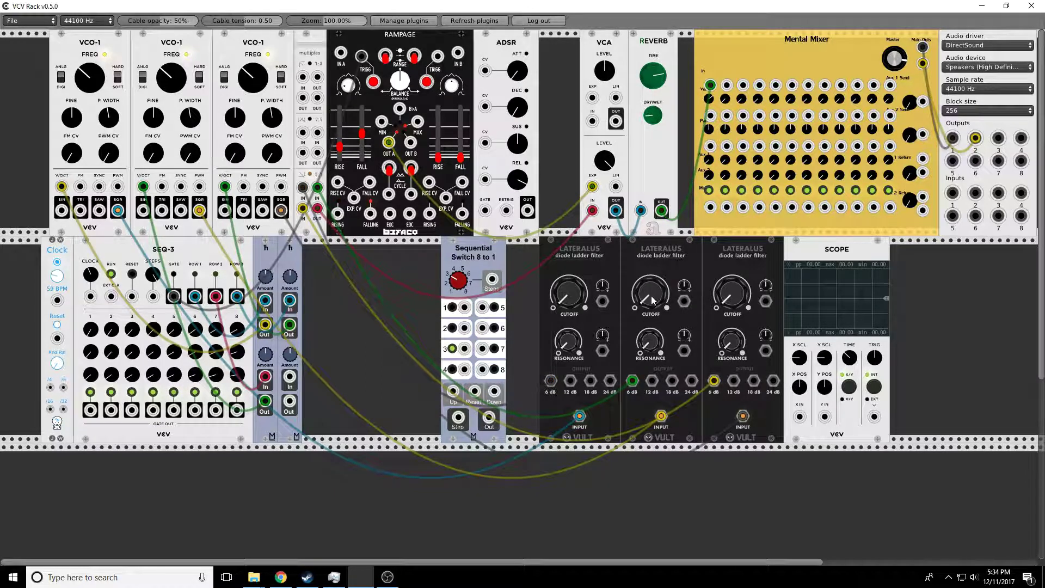
left_click_drag(651, 295, 651, 271)
left_click_drag(651, 291, 651, 313)
left_click_drag(728, 296, 727, 273)
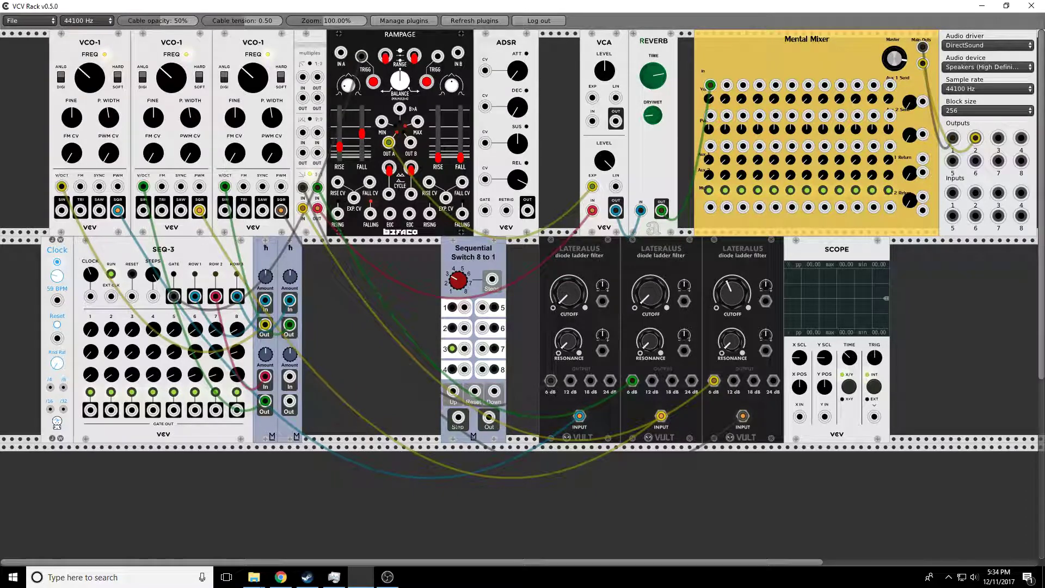
left_click_drag(577, 307, 577, 285)
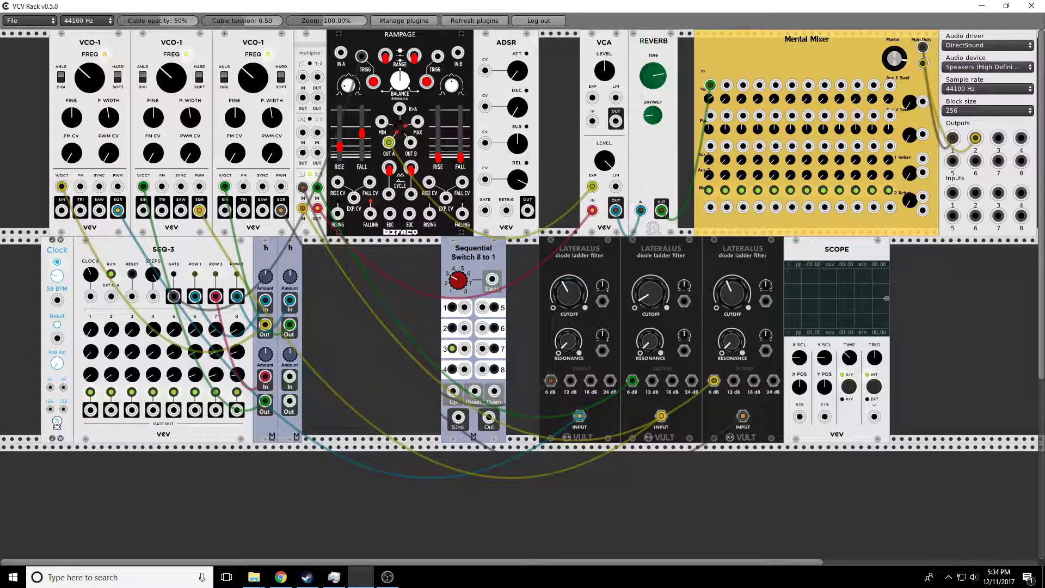
left_click_drag(650, 294, 650, 275)
Step: Nudge the Rampage fall time, lower the second and third cutoffs, then stop SEQ-3
left_click_drag(367, 133, 367, 128)
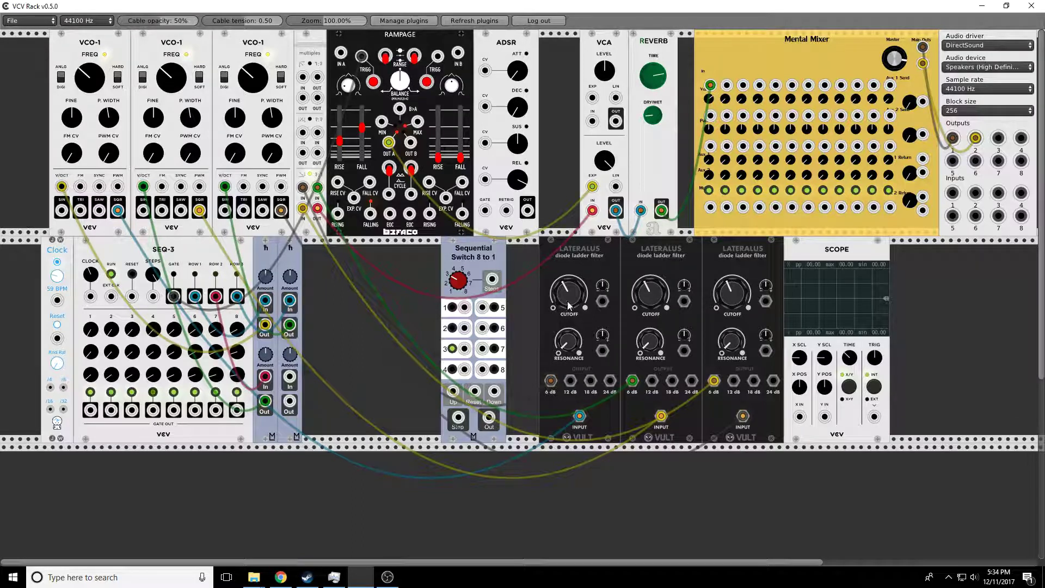
left_click_drag(650, 292, 651, 316)
left_click_drag(732, 292, 732, 316)
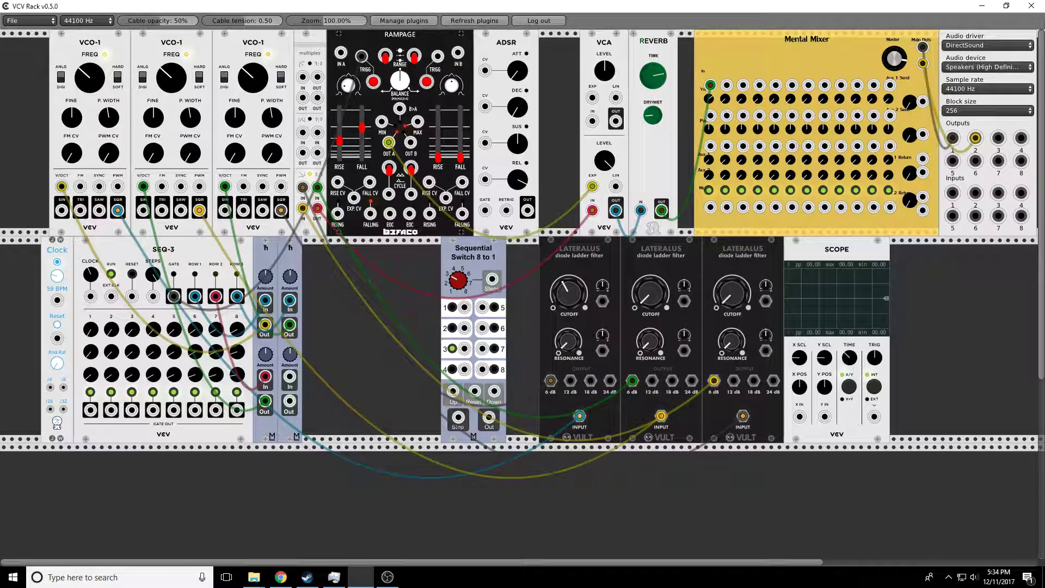
left_click(112, 276)
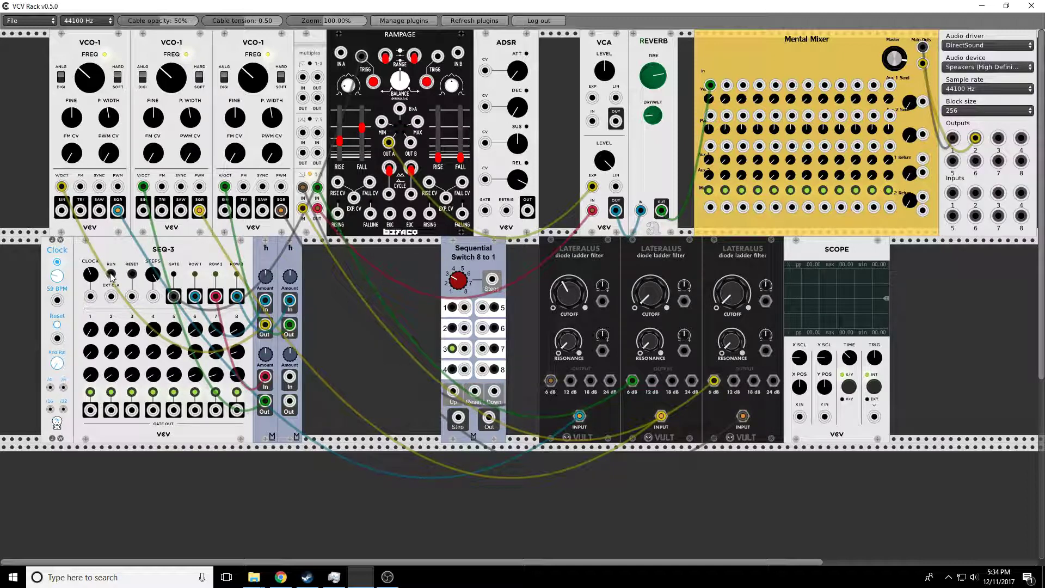
Step: Restart SEQ-3 briefly, then switch its RUN off again
left_click(111, 276)
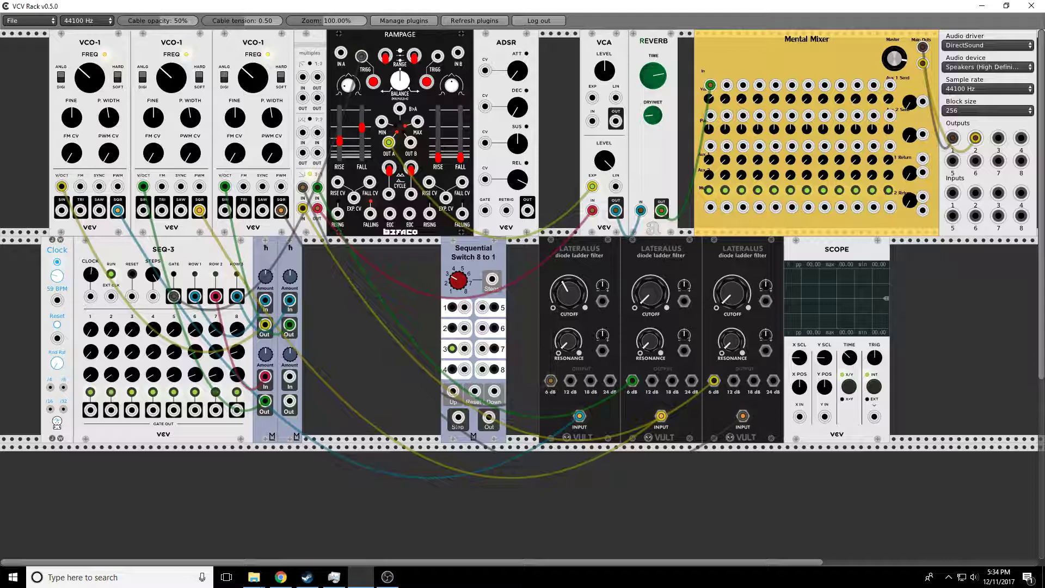
left_click(111, 275)
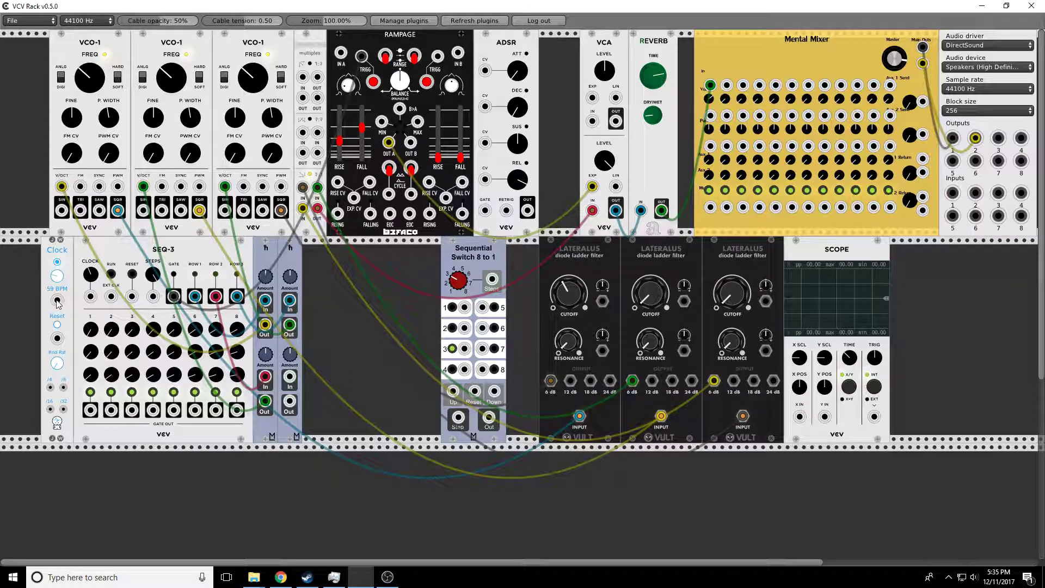
Step: Patch the Clock output into SEQ-3's EXT CLK at 144 BPM and open the module browser
mouse_move(54, 254)
left_mouse_down()
mouse_move(40, 252)
mouse_move(51, 257)
left_mouse_up()
left_click_drag(57, 301, 112, 298)
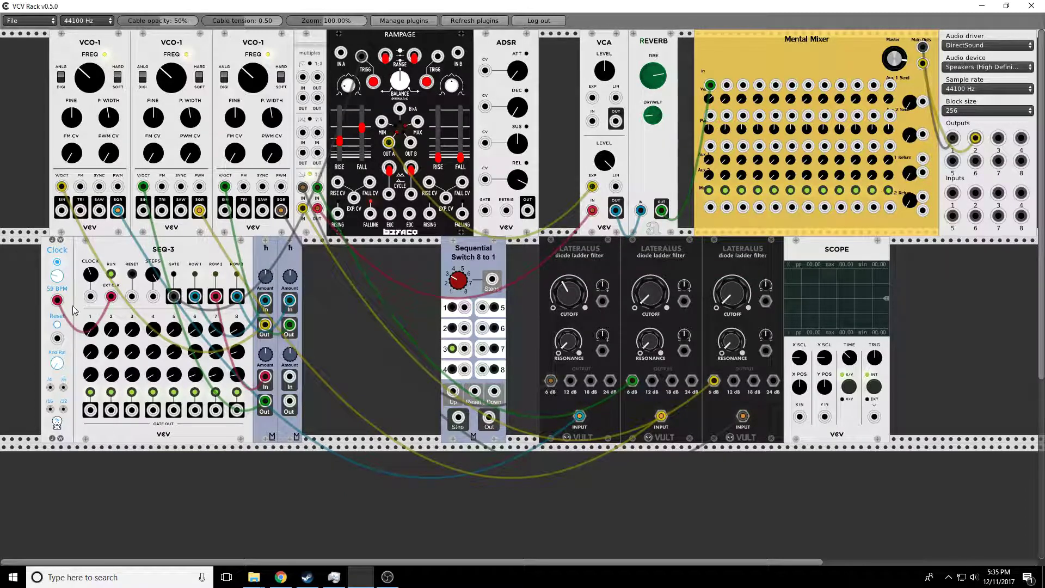
left_click_drag(58, 280, 57, 264)
right_click(359, 359)
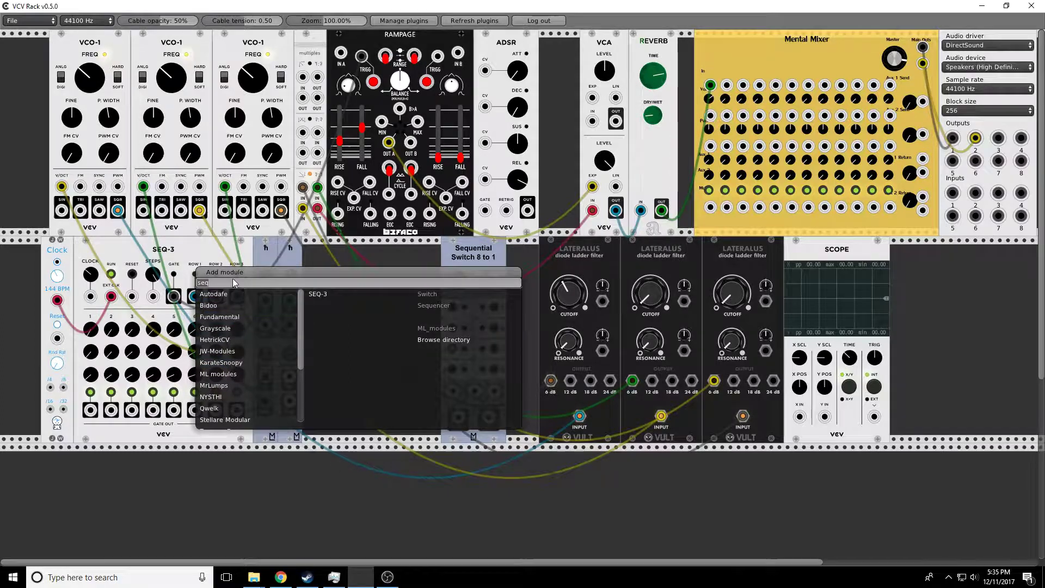
Step: Add a VCO-1 whose saw feeds Mental Mixer input 2, and move the Sequential Switch beside the Scope
key("BackSpace")
left_click(318, 294)
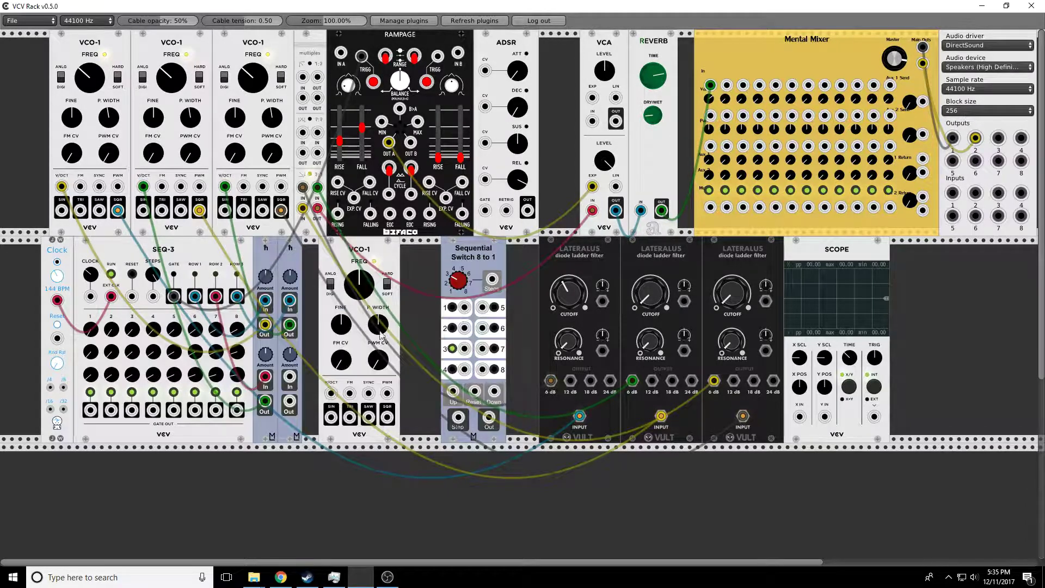
left_click_drag(368, 417, 727, 84)
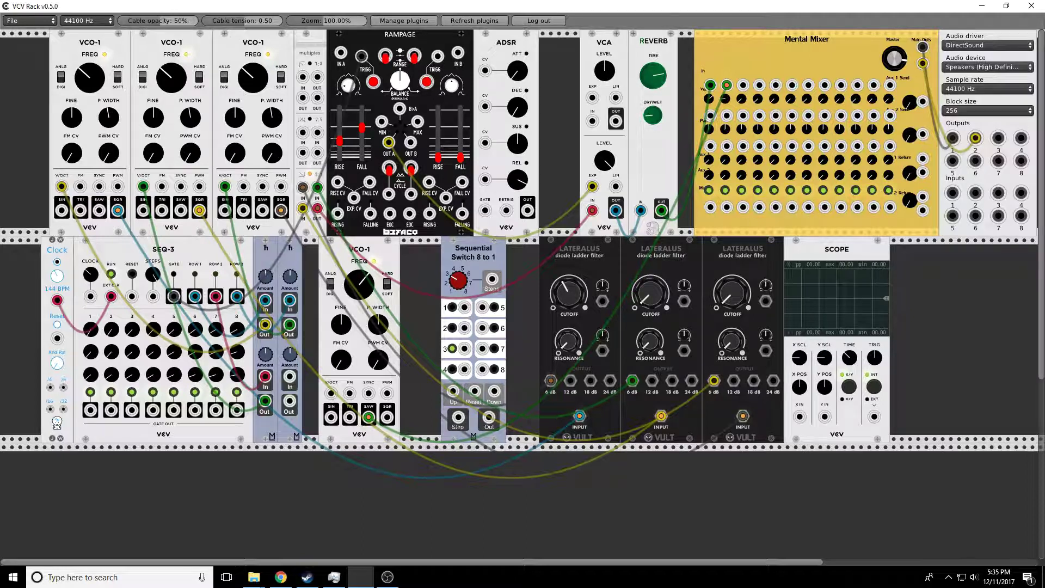
left_click_drag(359, 284, 359, 278)
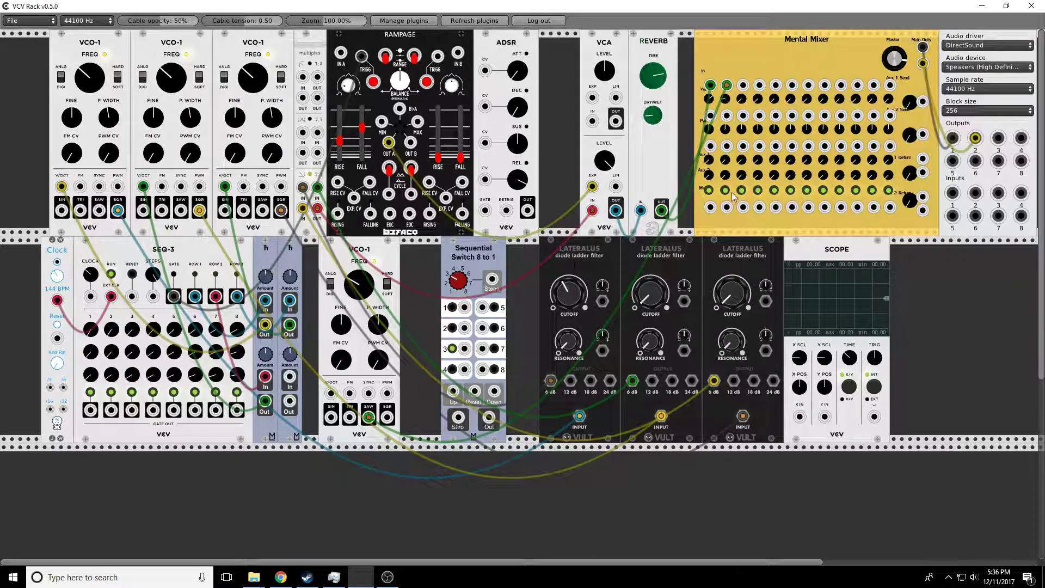
left_click_drag(498, 254, 982, 335)
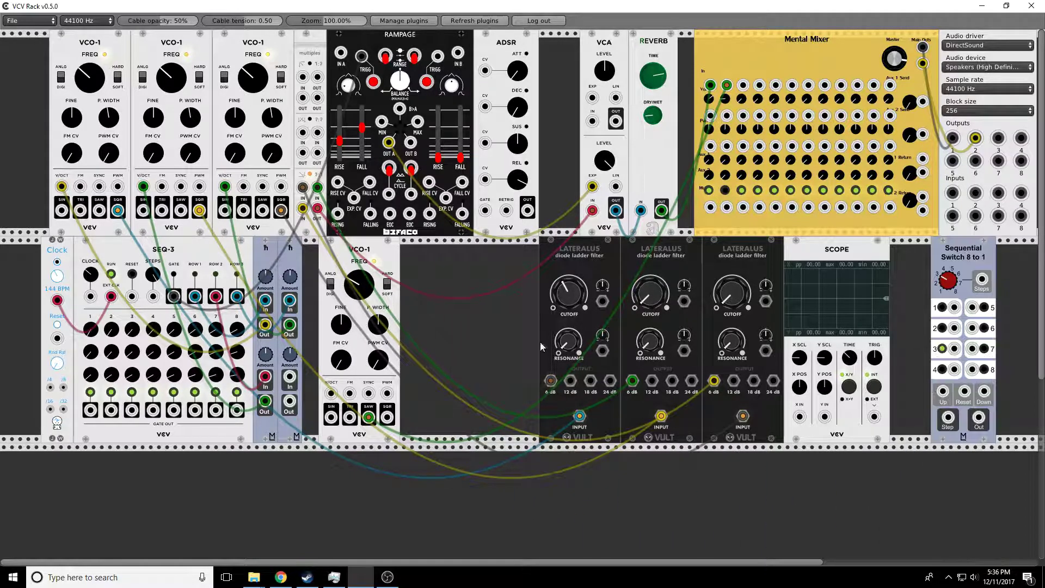
Step: Duplicate the h-bar quantizer, route VCO-1's saw through it, and toggle mixer channel 2's mute
right_click(293, 259)
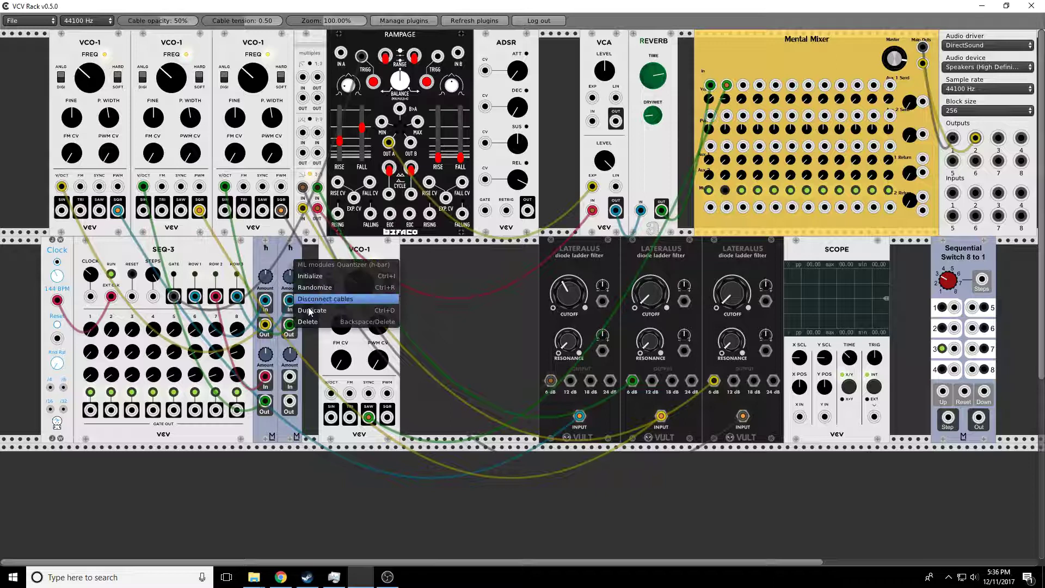
left_click(309, 312)
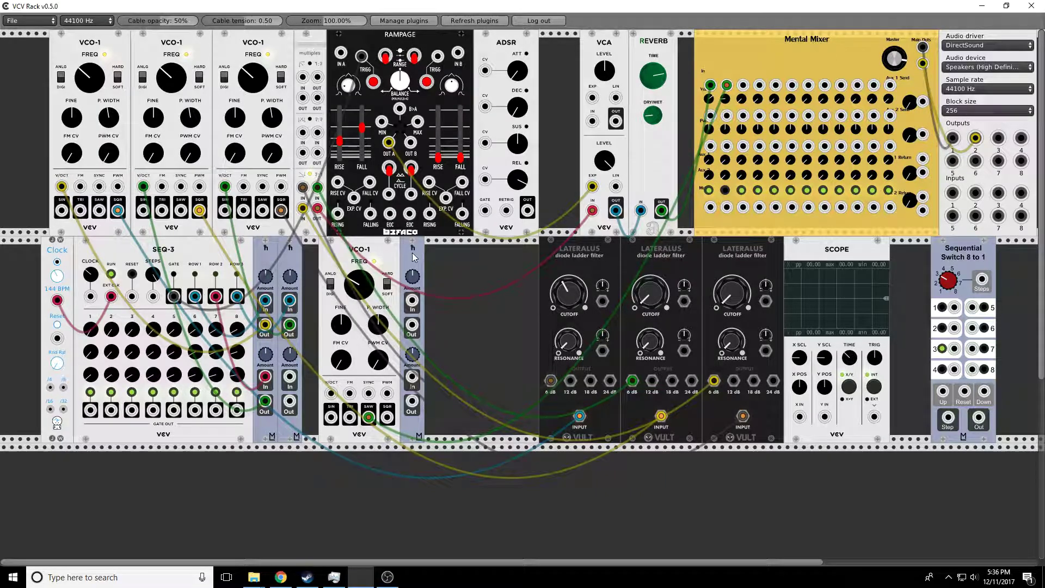
left_click_drag(369, 417, 412, 326)
left_click_drag(369, 417, 412, 305)
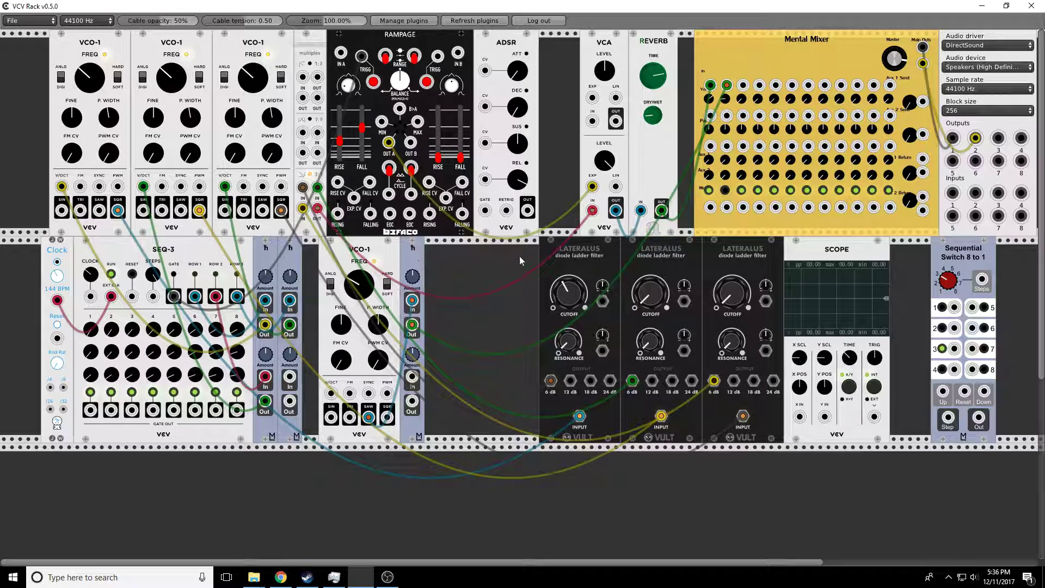
left_click(726, 190)
Step: Shift the duplicated h-bar quantizer a short gap right of the lower VCO-1
left_click_drag(418, 260, 442, 259)
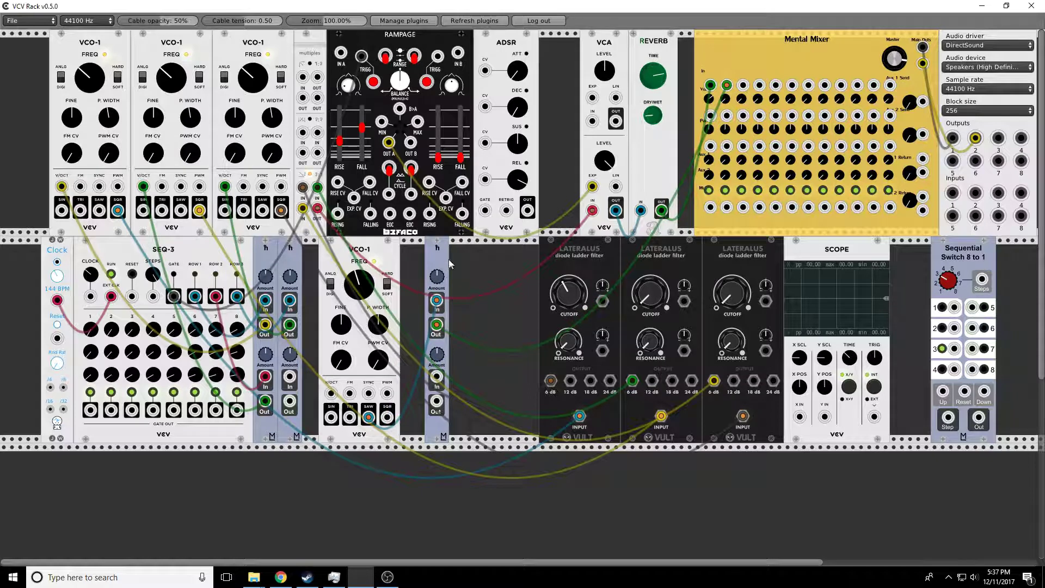
Step: Browse the ML modules list in the module browser, then close it without adding anything
right_click(468, 262)
scroll(388, 266, "down", 5)
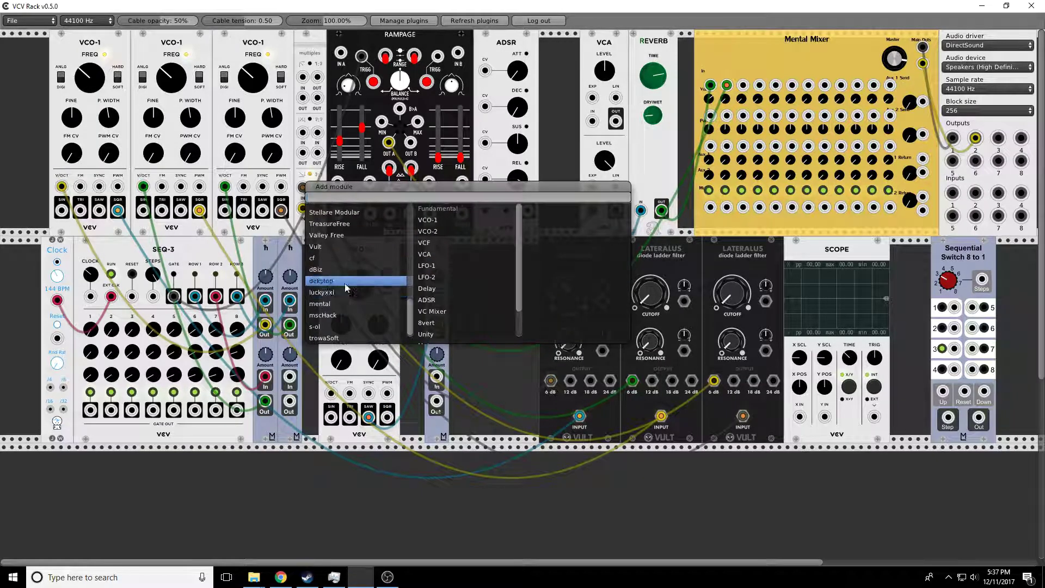
scroll(344, 283, "up", 4)
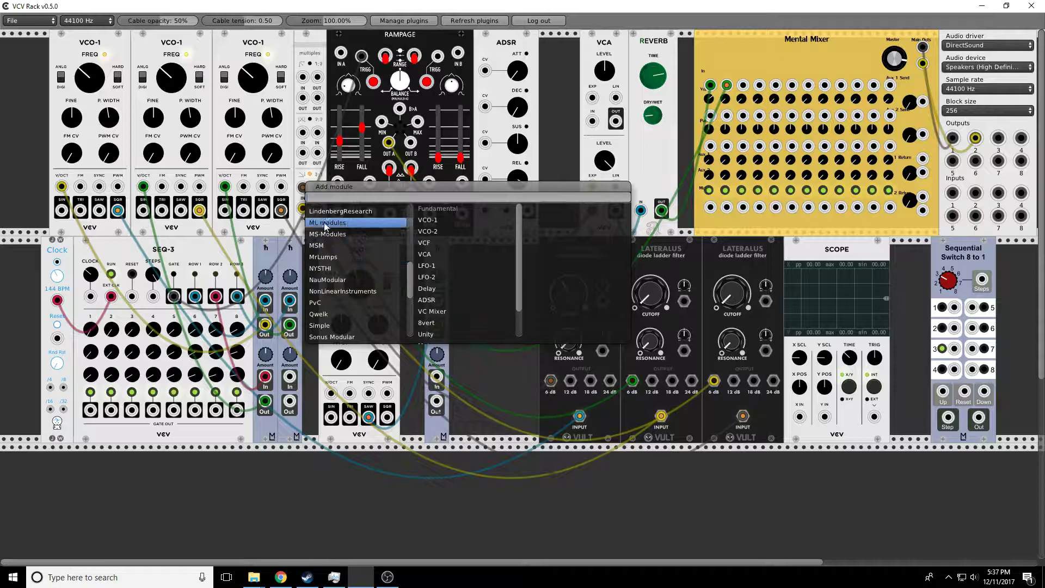
left_click(324, 222)
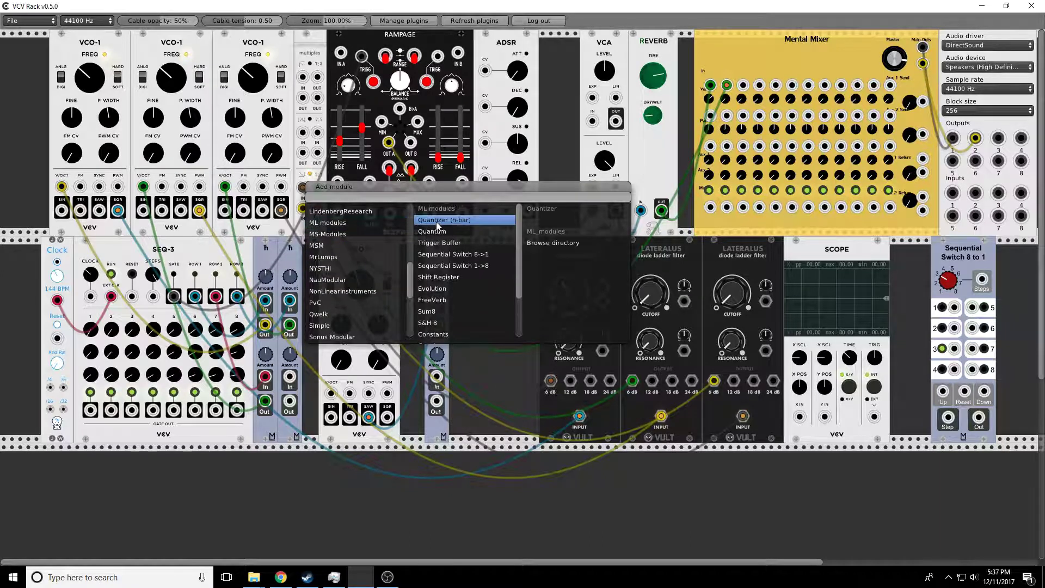
left_click(487, 373)
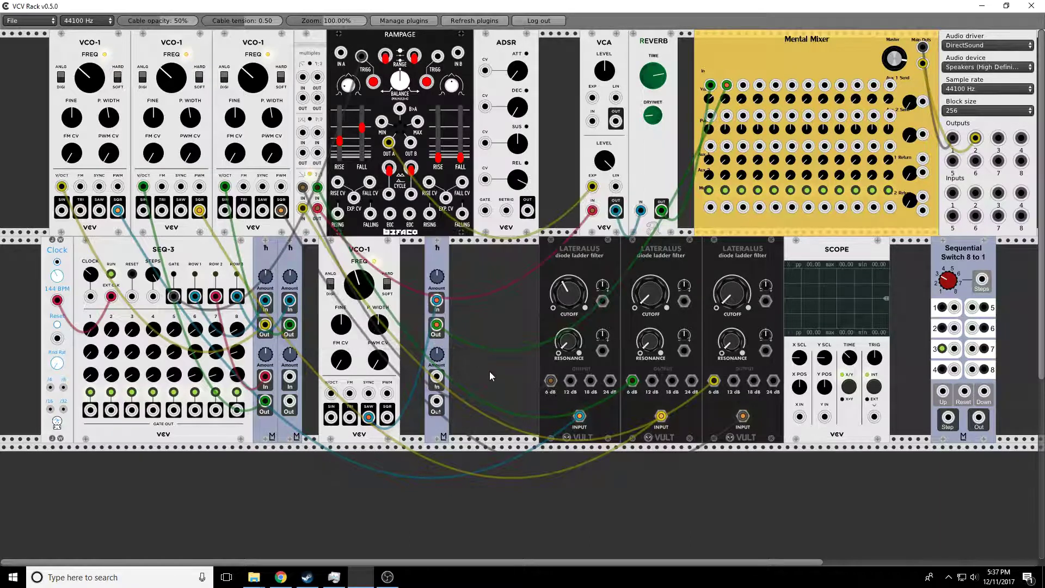
Step: Delete the duplicated h-bar quantizer and the added VCO-1 along with their cables
right_click(439, 262)
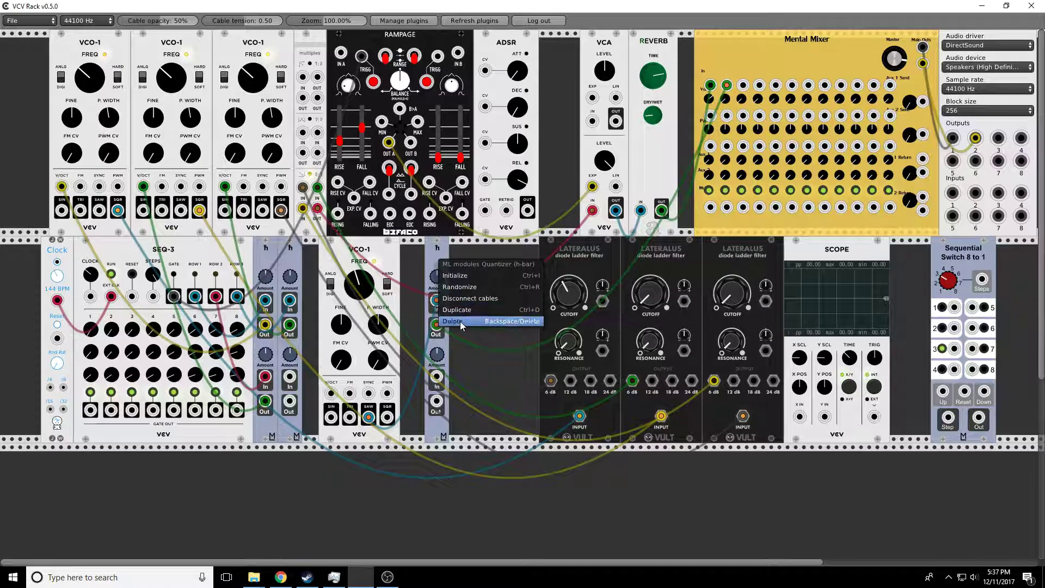
left_click(459, 321)
right_click(370, 253)
left_click(399, 314)
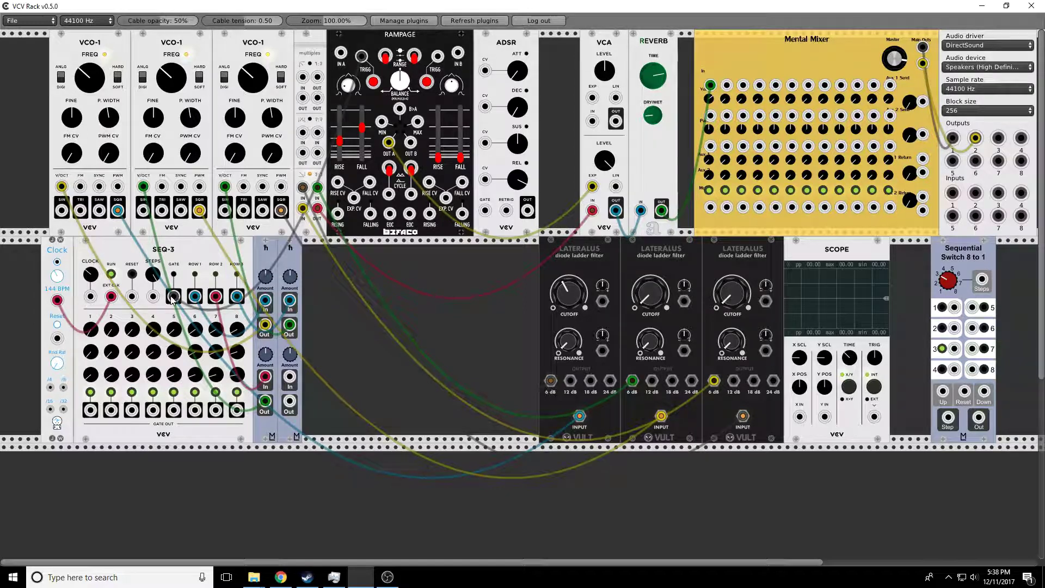
Step: Nudge the SEQ-3 step count, then start the Clock and restart SEQ-3
left_click_drag(153, 276, 153, 278)
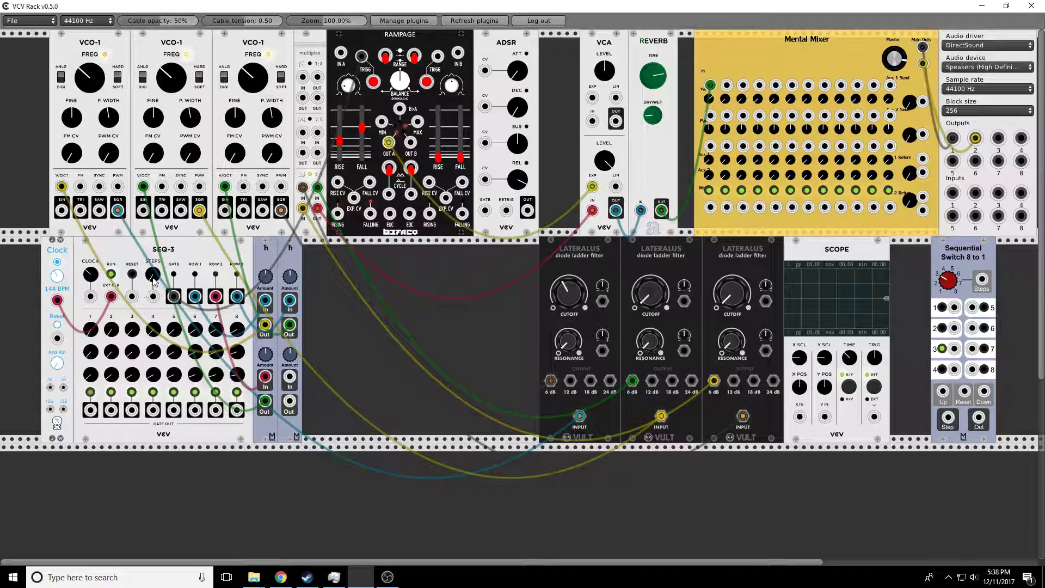
left_click_drag(154, 280, 154, 282)
left_click(112, 274)
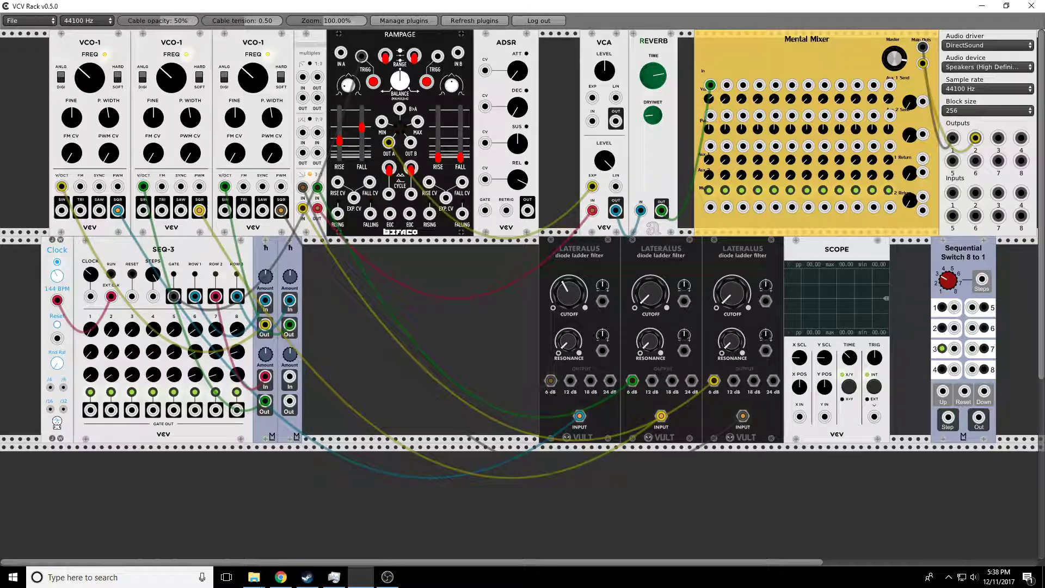
left_click(58, 263)
left_click(112, 277)
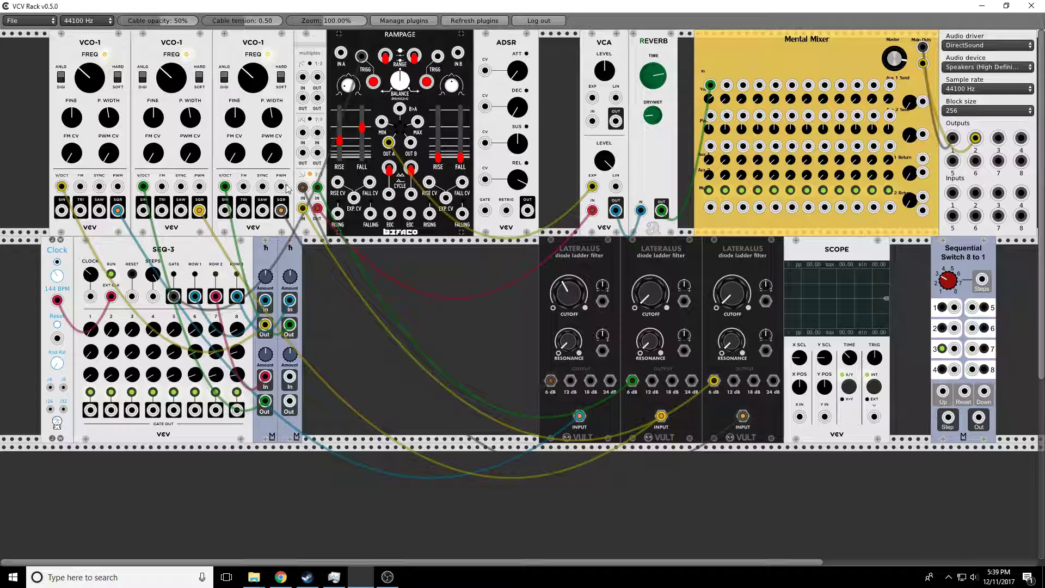
Step: Re-patch the red VCA cable, cable SEQ-3 GATE into the Scope's X input, and start the Clock
left_click_drag(317, 208, 329, 232)
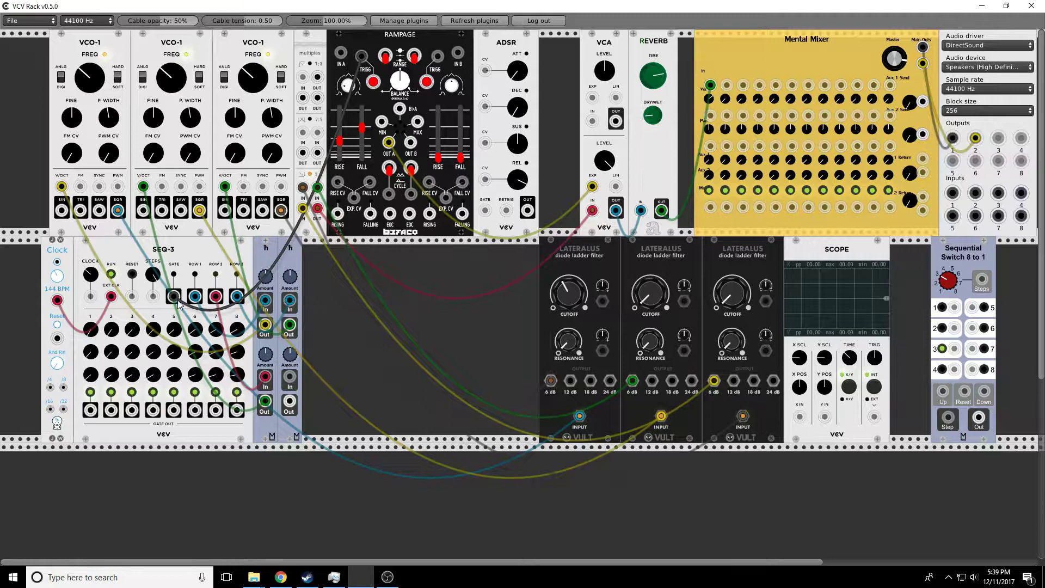
left_click_drag(179, 303, 269, 326)
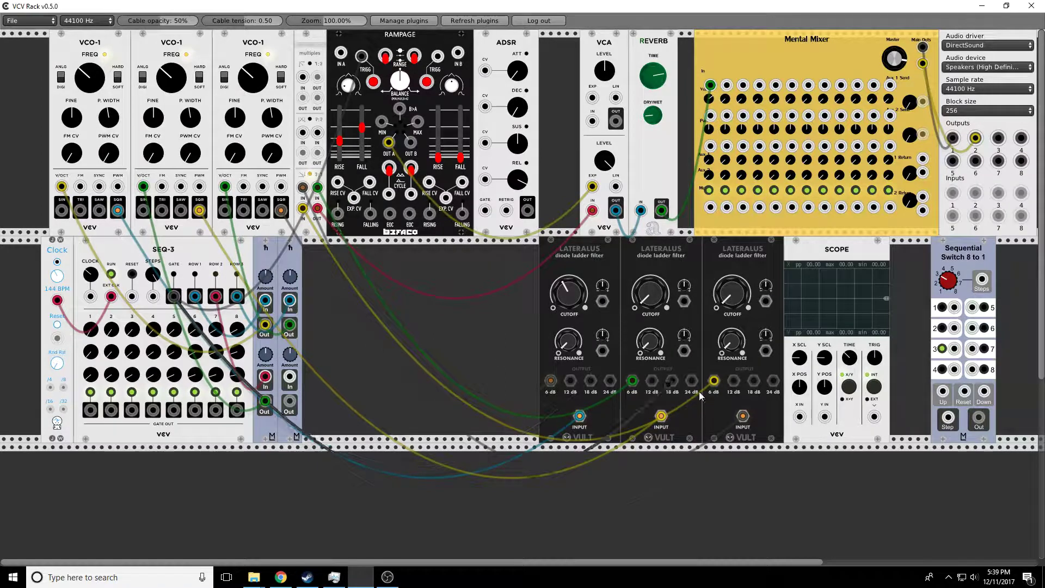
left_click_drag(699, 391, 799, 417)
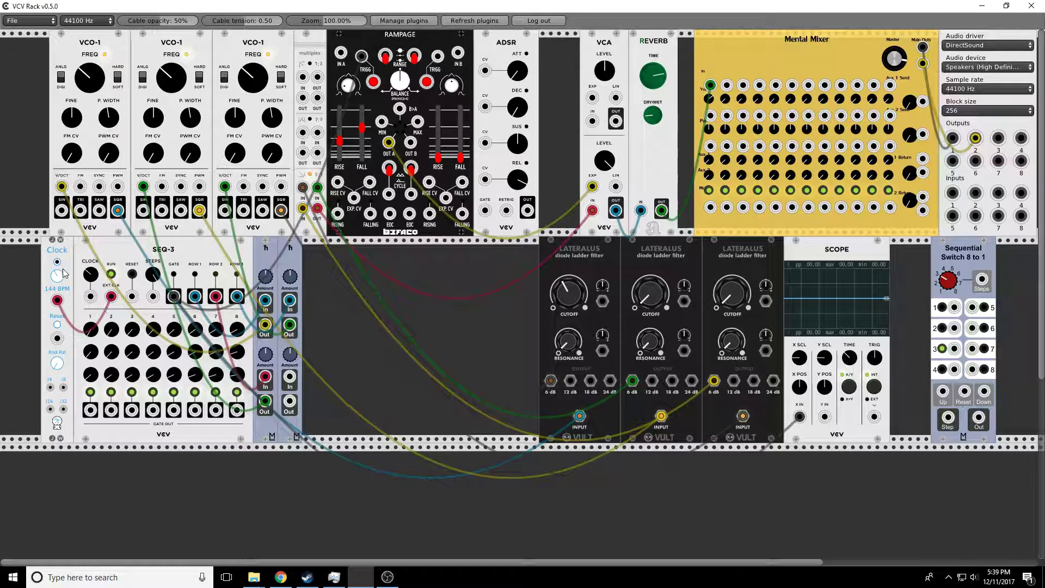
left_click(57, 263)
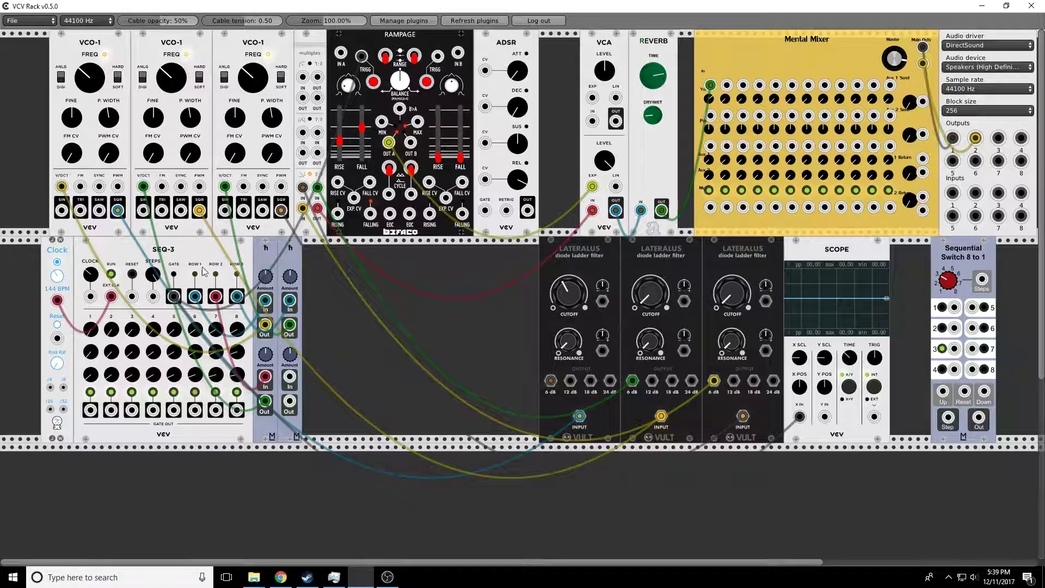
Step: Lower Rampage's left RISE slider and turn the third Lateralus CUTOFF up to about 10 o'clock
right_click(506, 53)
left_click(518, 115)
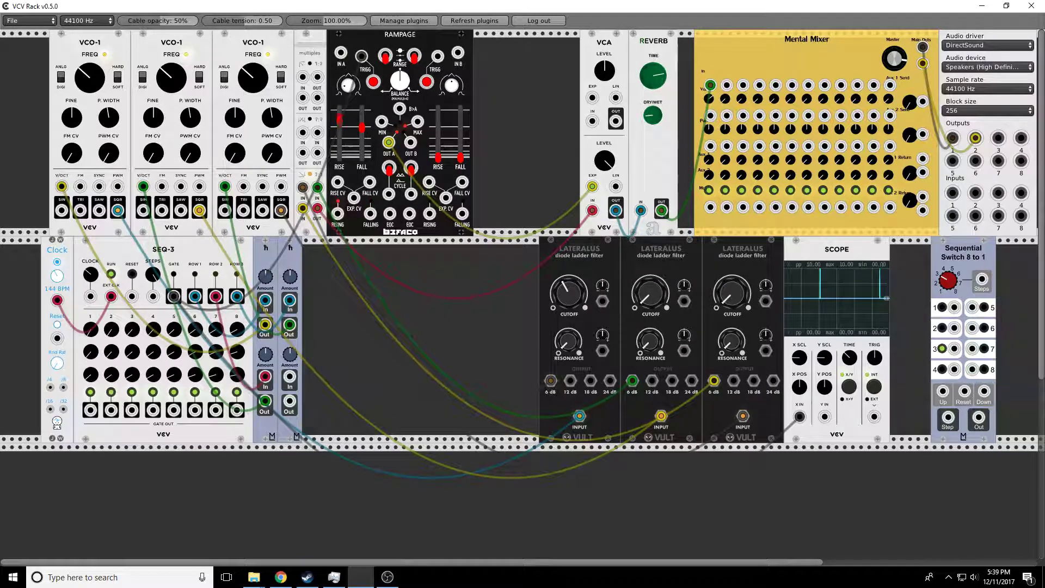
left_click_drag(338, 119, 339, 143)
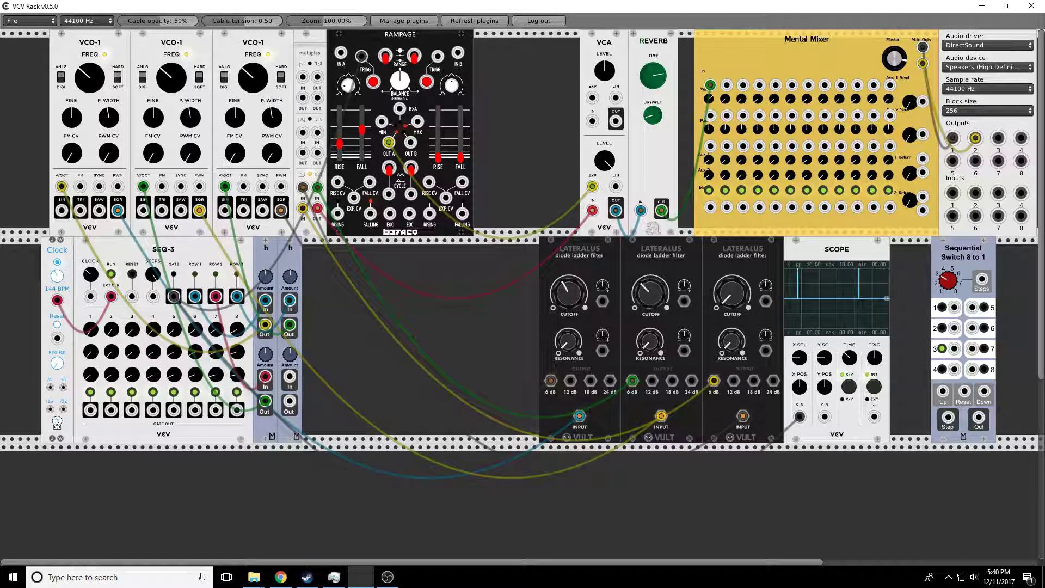
left_click_drag(732, 293, 731, 261)
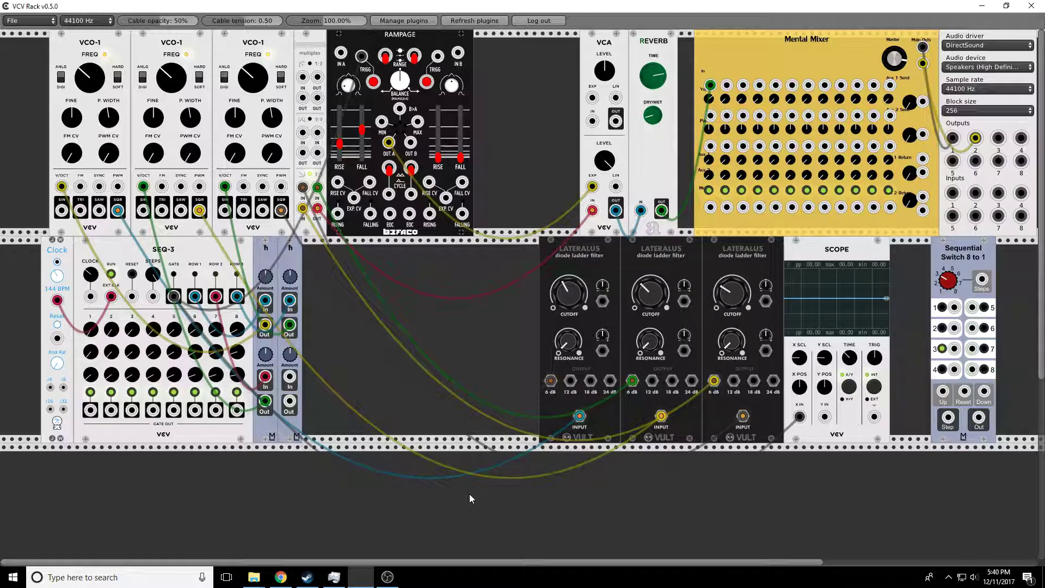
Step: Move the Sequential Switch 8 to 1 into the gap beside the h modules, then start and stop the clock
left_click_drag(961, 251, 397, 256)
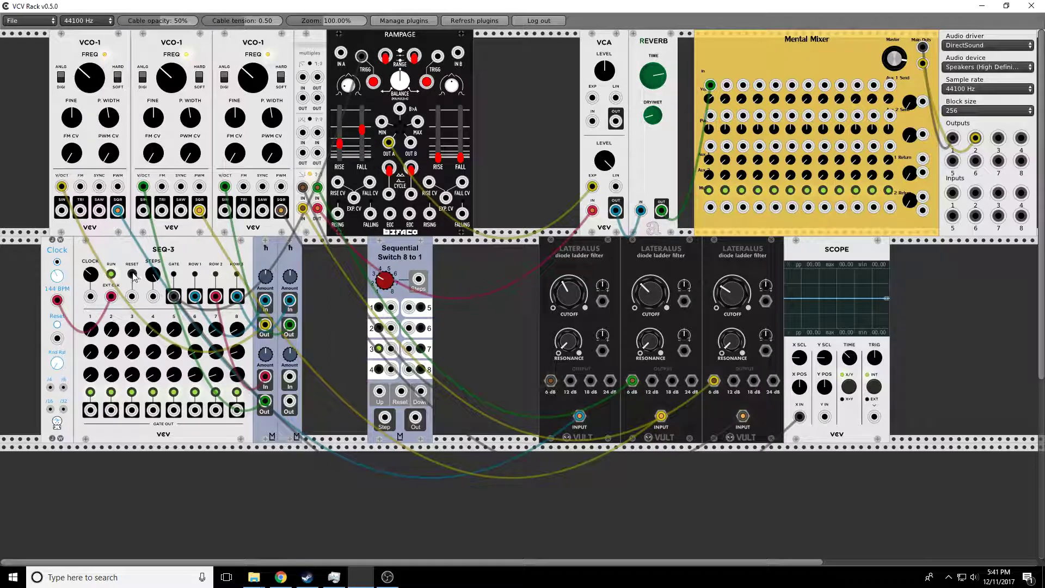
left_click(57, 263)
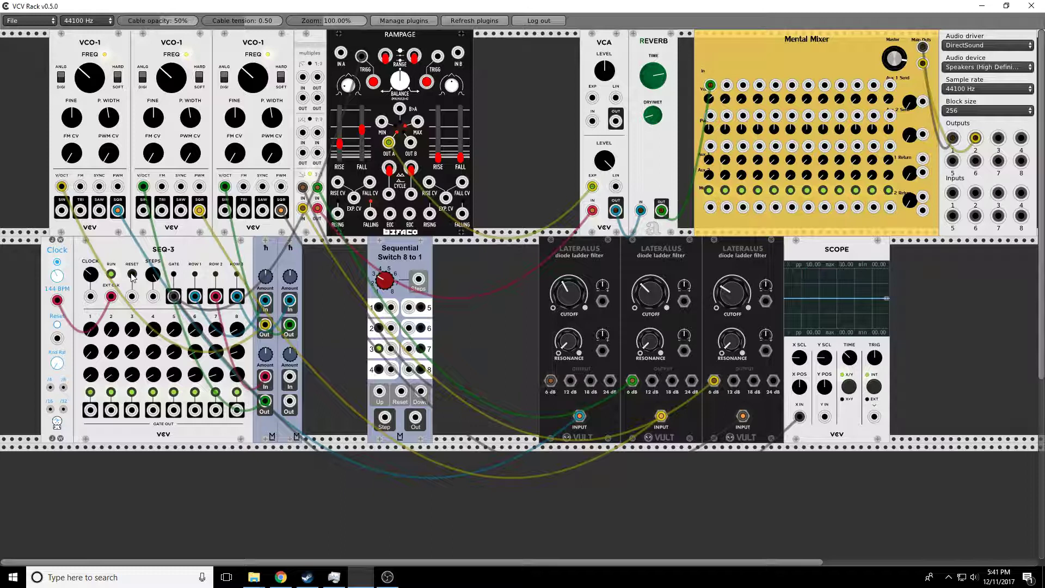
left_click(57, 262)
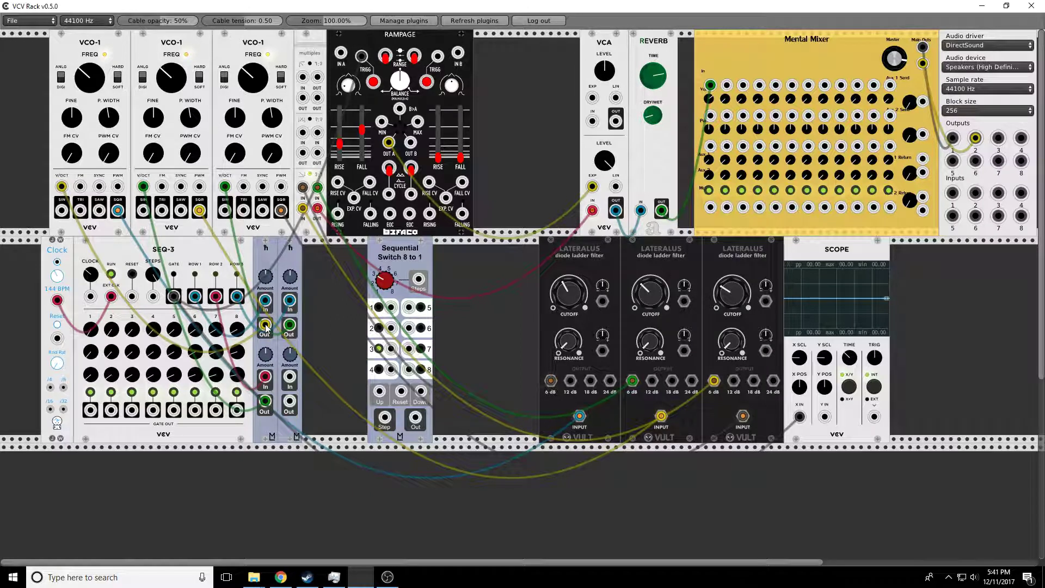
Step: Reroute the yellow VCO-1 pitch cable and turn down the second and third filters' cutoffs
left_click_drag(265, 326, 265, 326)
left_click_drag(649, 291, 649, 305)
left_click_drag(731, 288, 731, 305)
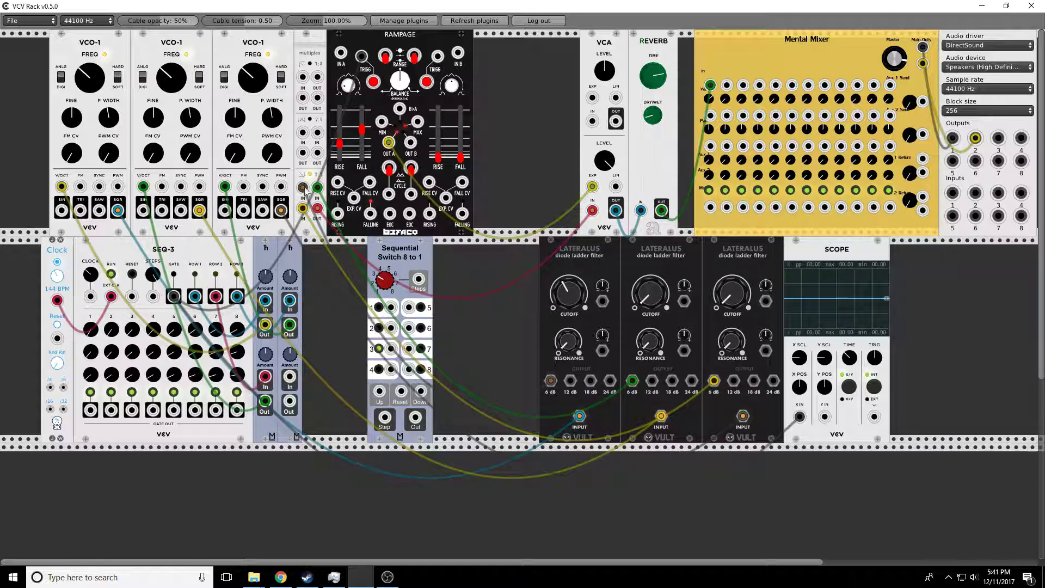
Step: Move the multiples cables onto Sequential Switch inputs 1–3 and cable the switch's Out back into the multiples
left_click_drag(303, 187, 393, 311)
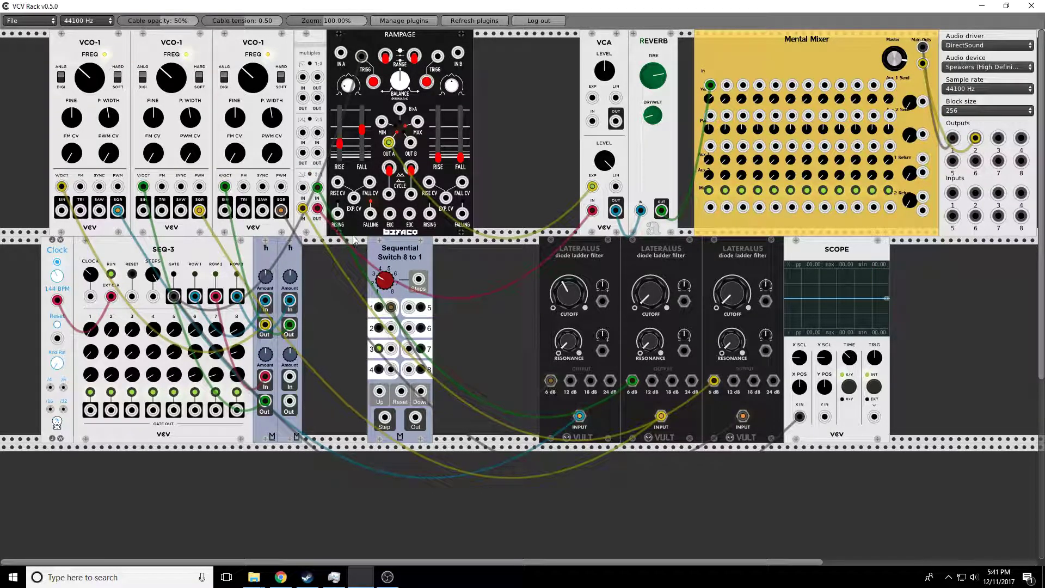
left_click_drag(646, 308, 645, 294)
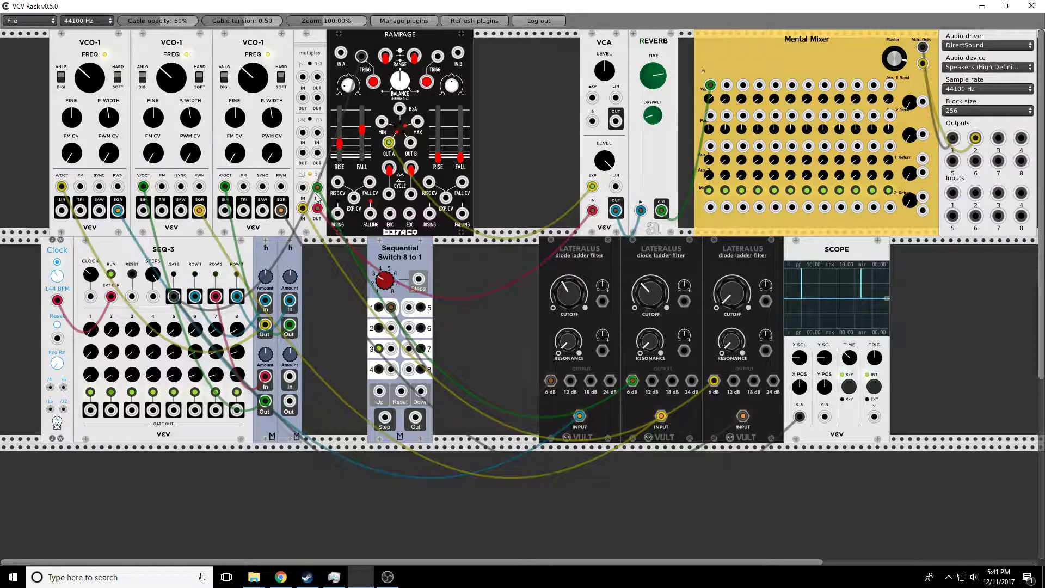
left_click_drag(317, 188, 391, 328)
left_click_drag(304, 210, 391, 348)
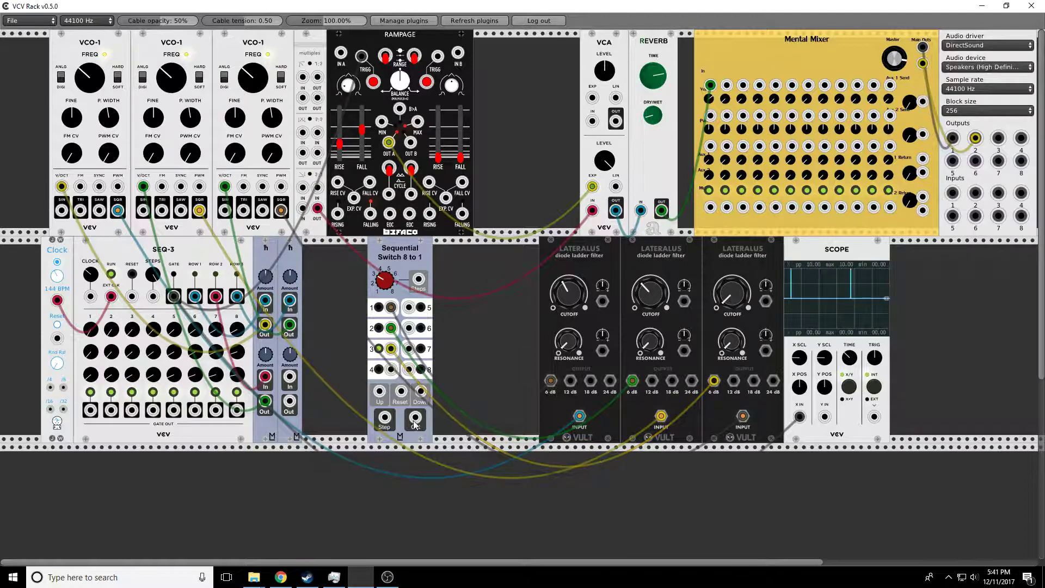
left_click_drag(415, 418, 302, 208)
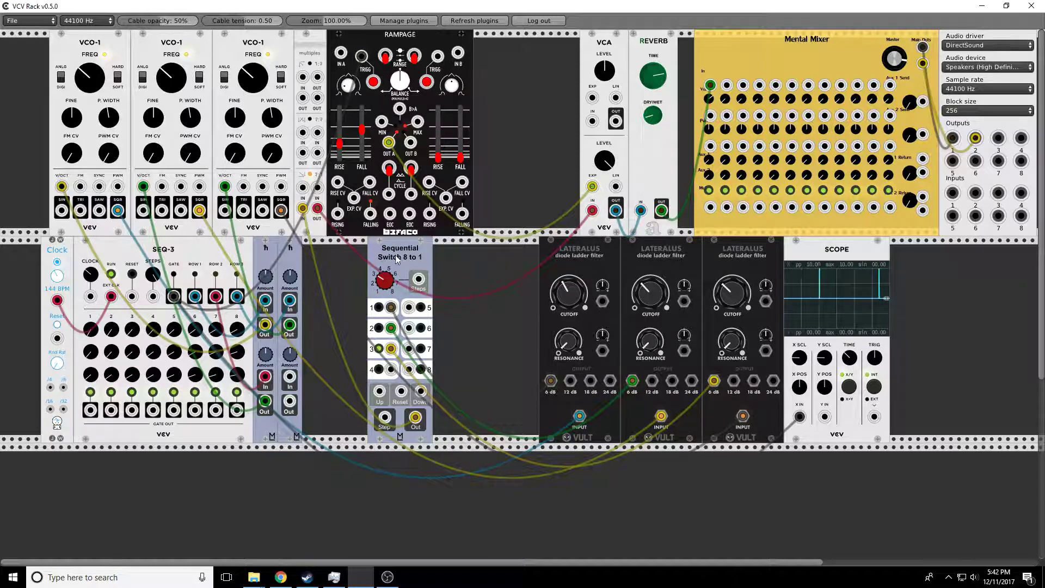
left_click_drag(402, 266, 492, 266)
Step: Add the Simple Trigger module via a 'trigger' search and cable its output to the switch's Up input
right_click(361, 290)
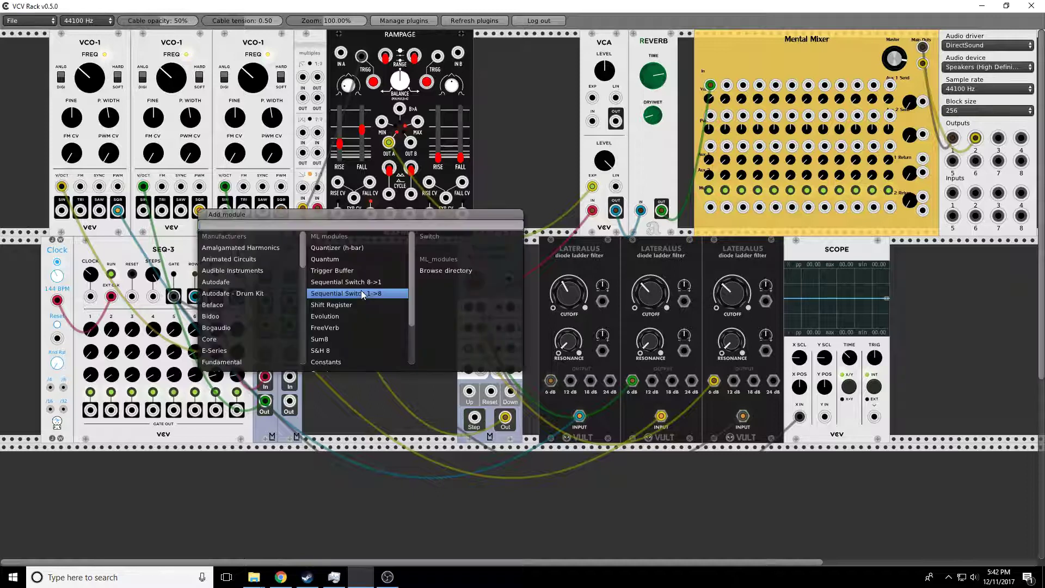
type("trigger")
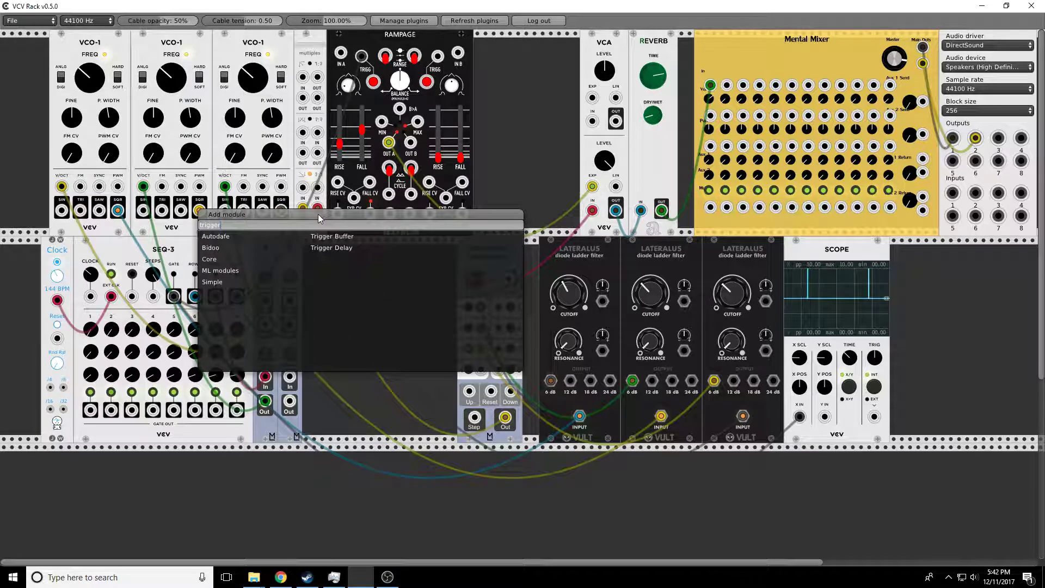
left_click(220, 281)
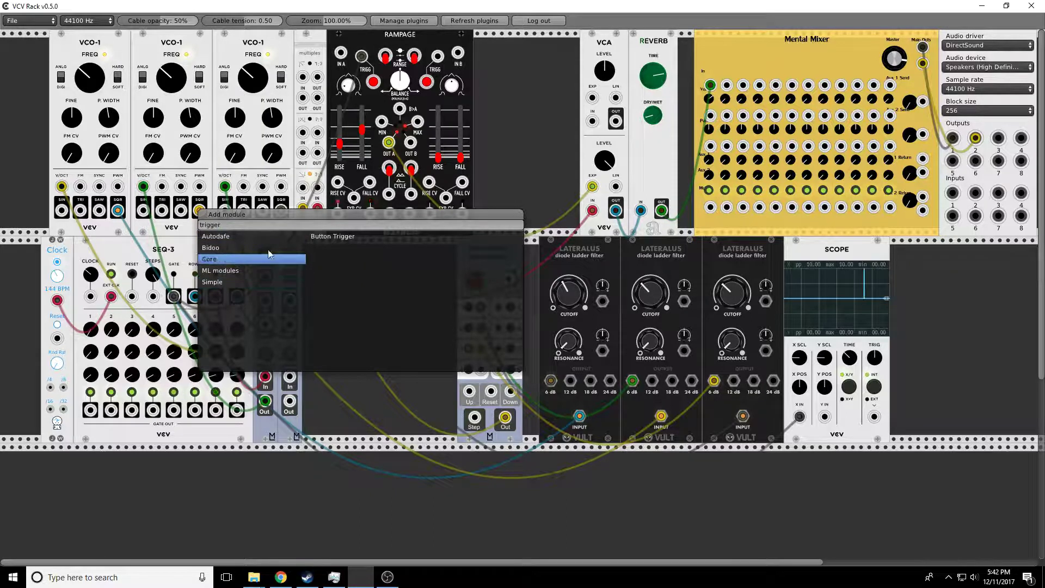
left_click(329, 237)
left_click_drag(360, 295, 468, 391)
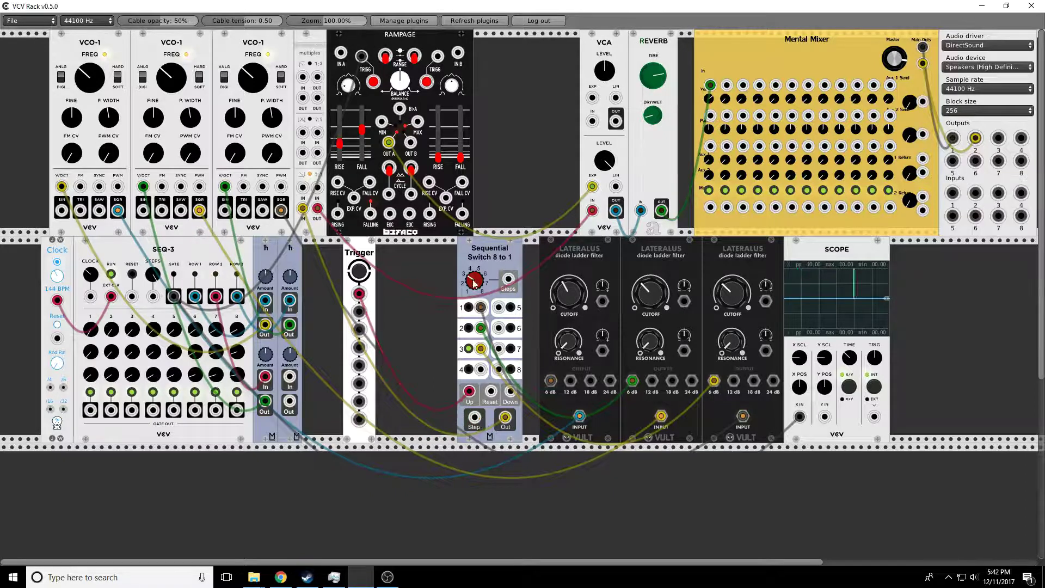
left_click(363, 271)
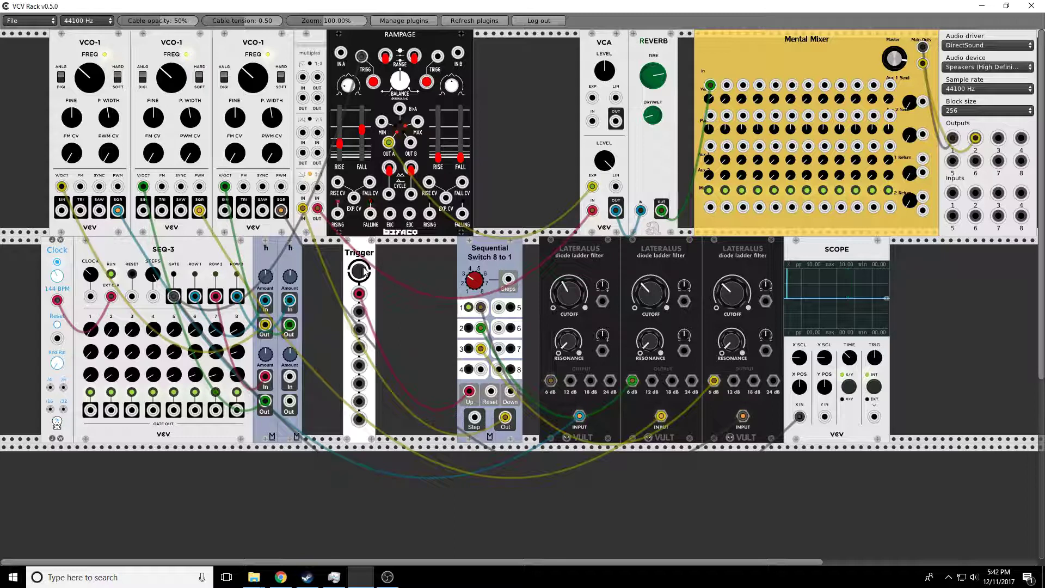
left_click(363, 271)
left_click(363, 271)
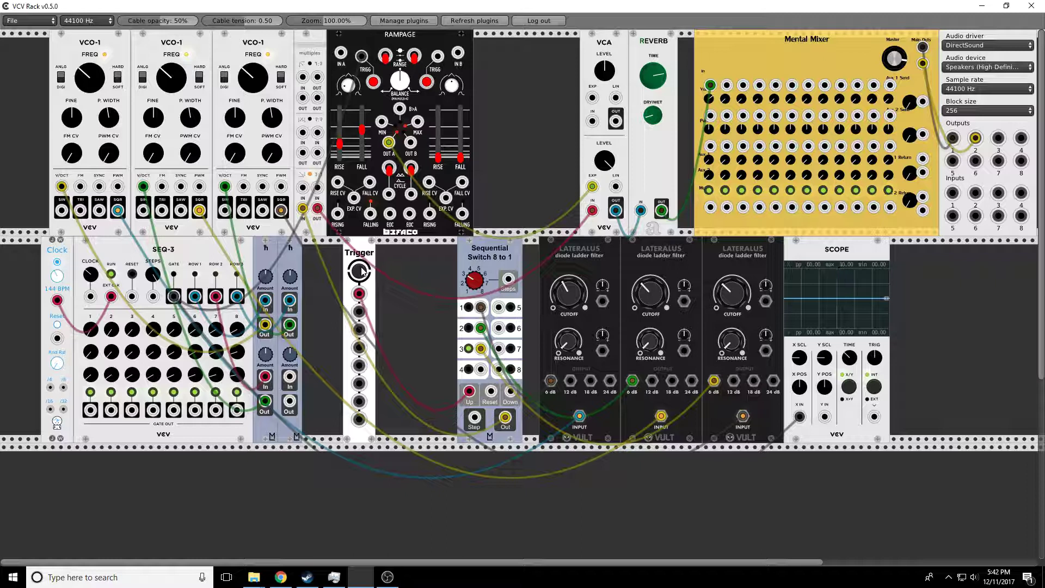
left_click(363, 271)
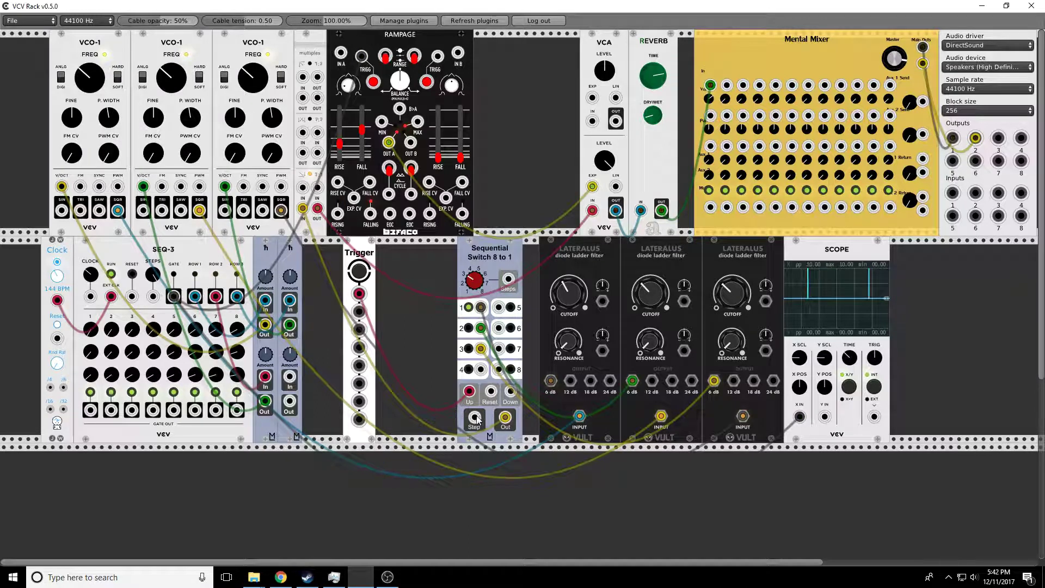
left_click(360, 272)
left_click(360, 277)
left_click_drag(359, 294, 91, 418)
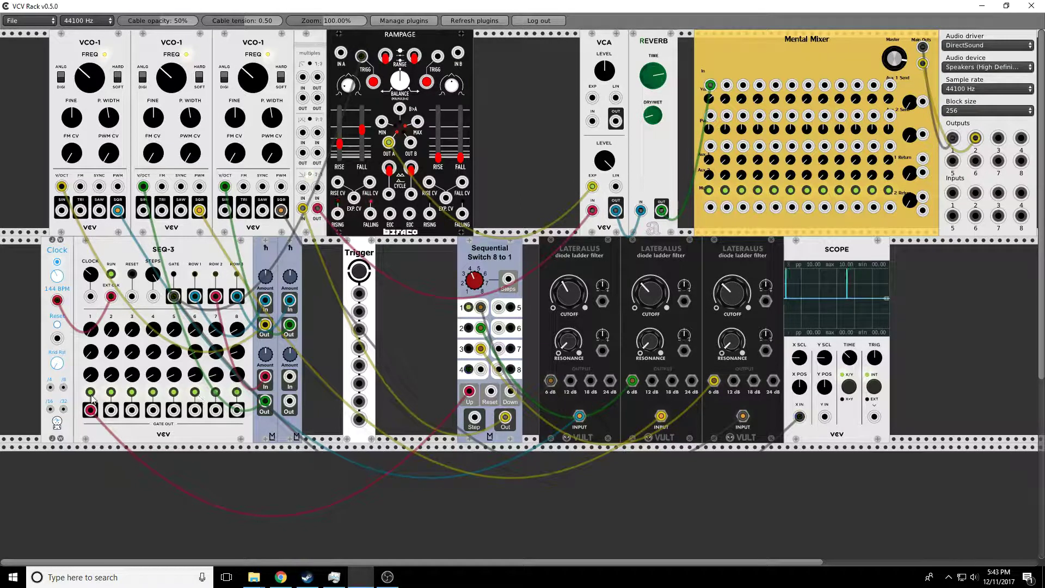
Step: Set the switch's step count and make SEQ-3's gates step 1 on, steps 2, 4, 6 and 8 off
left_click_drag(474, 282, 474, 282)
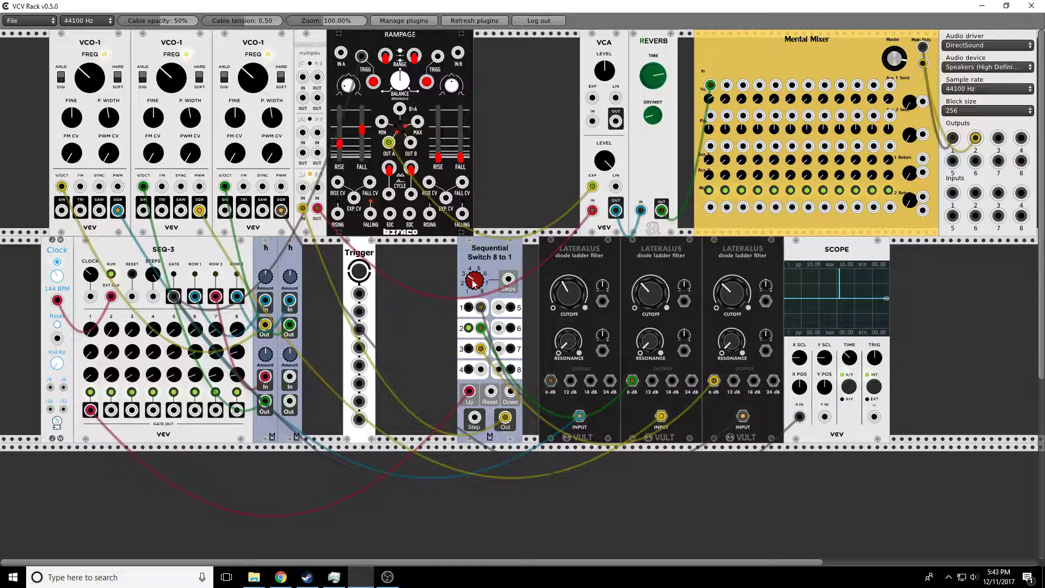
left_click(90, 392)
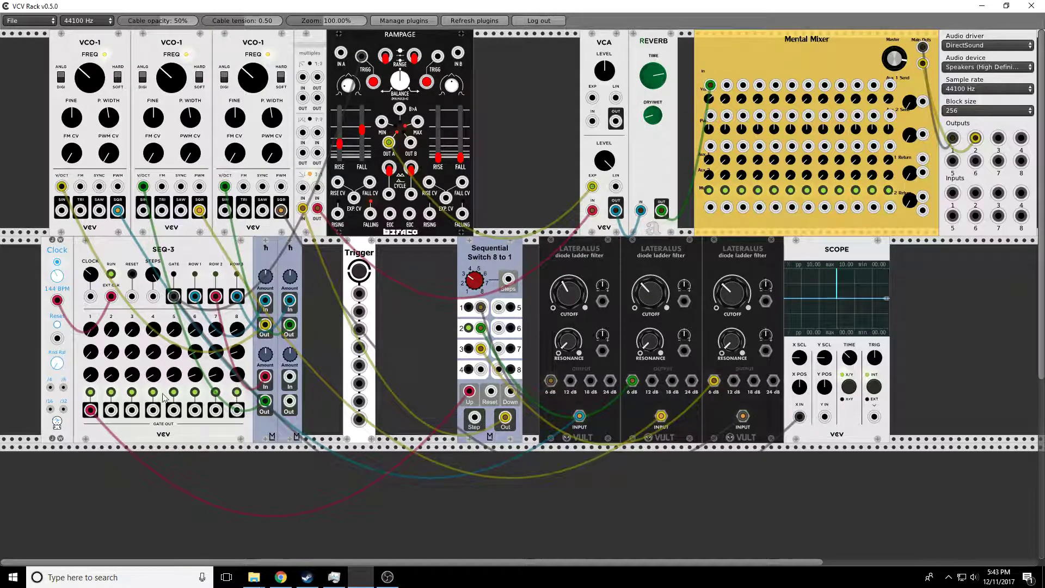
left_click(111, 392)
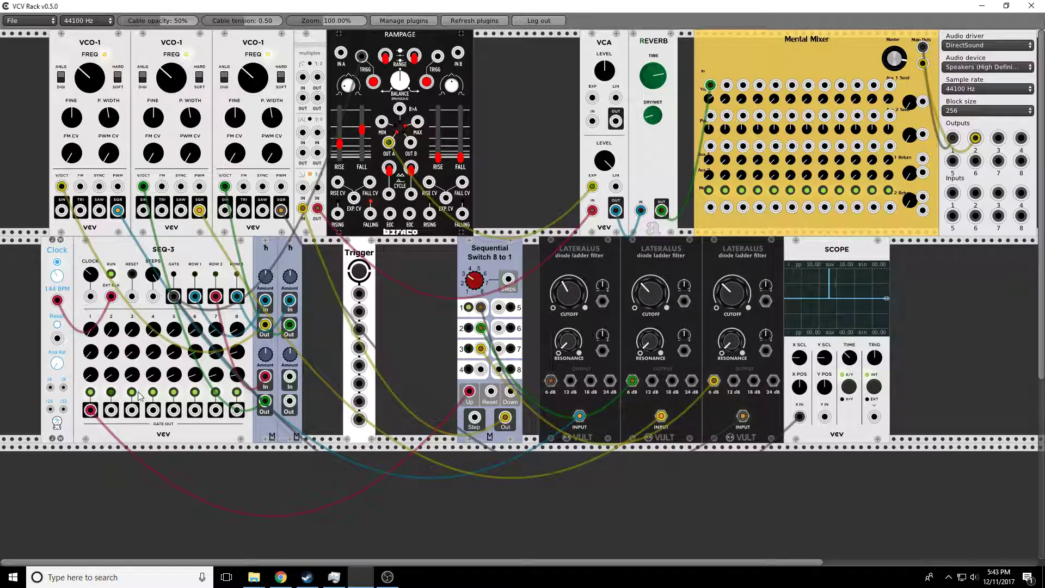
left_click(153, 392)
left_click(195, 392)
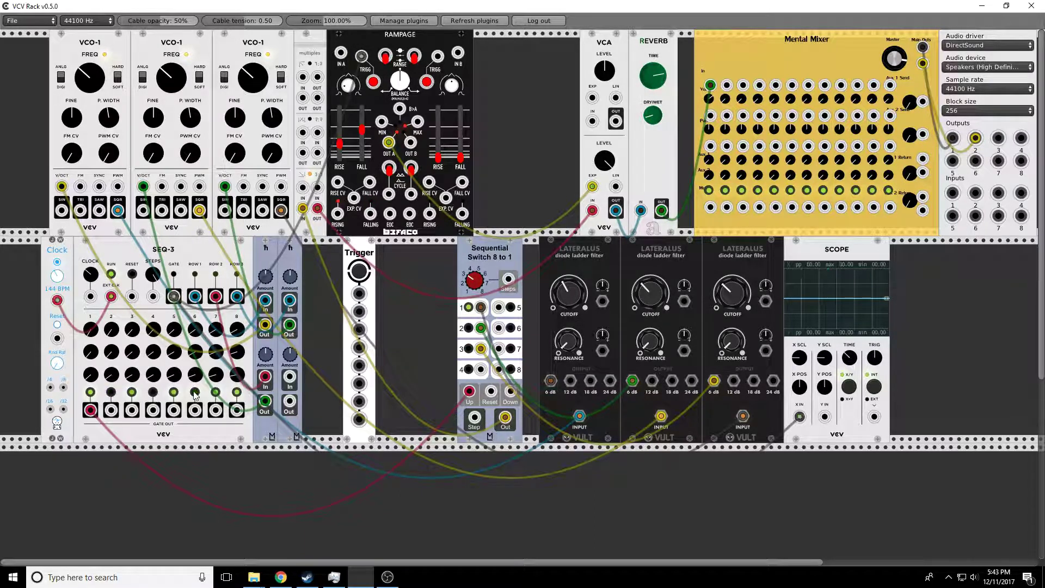
left_click(236, 392)
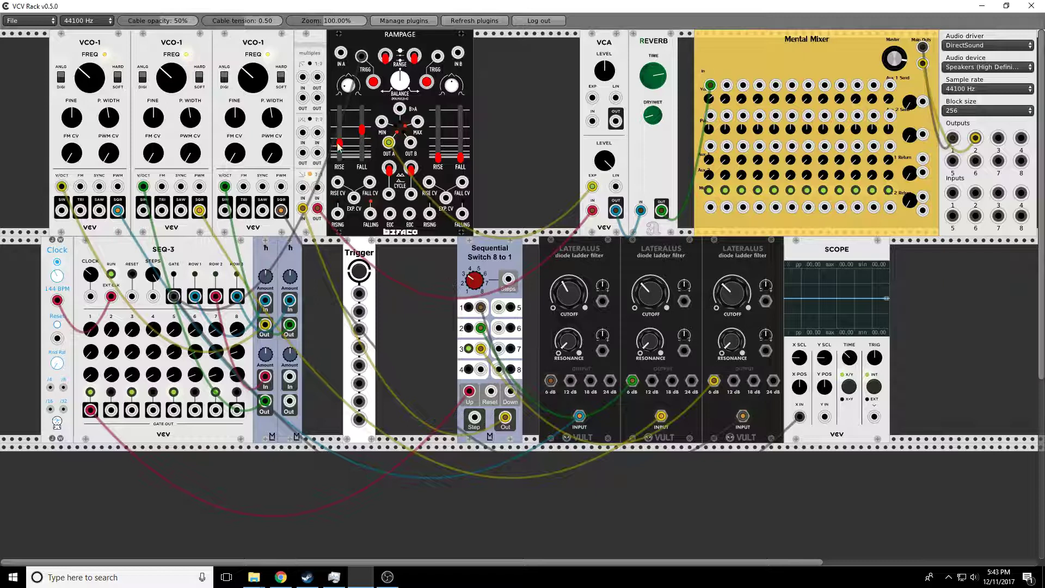
Step: Raise Rampage's first-channel rise, slightly lower its fall, and pull SEQ-3's first gate cable
mouse_move(340, 146)
left_mouse_down()
mouse_move(362, 113)
mouse_move(361, 125)
left_mouse_up()
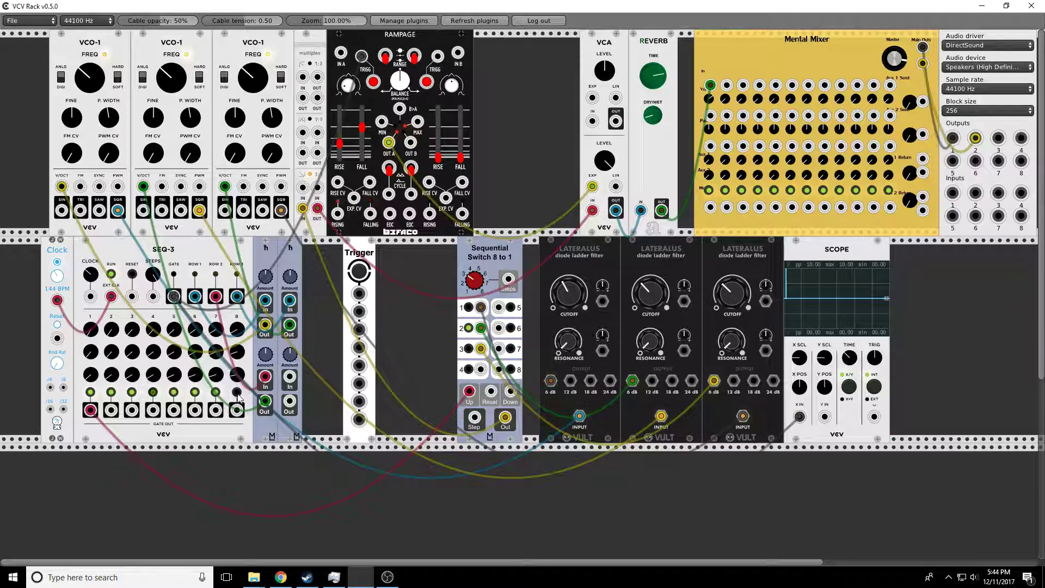
left_click_drag(362, 127, 362, 131)
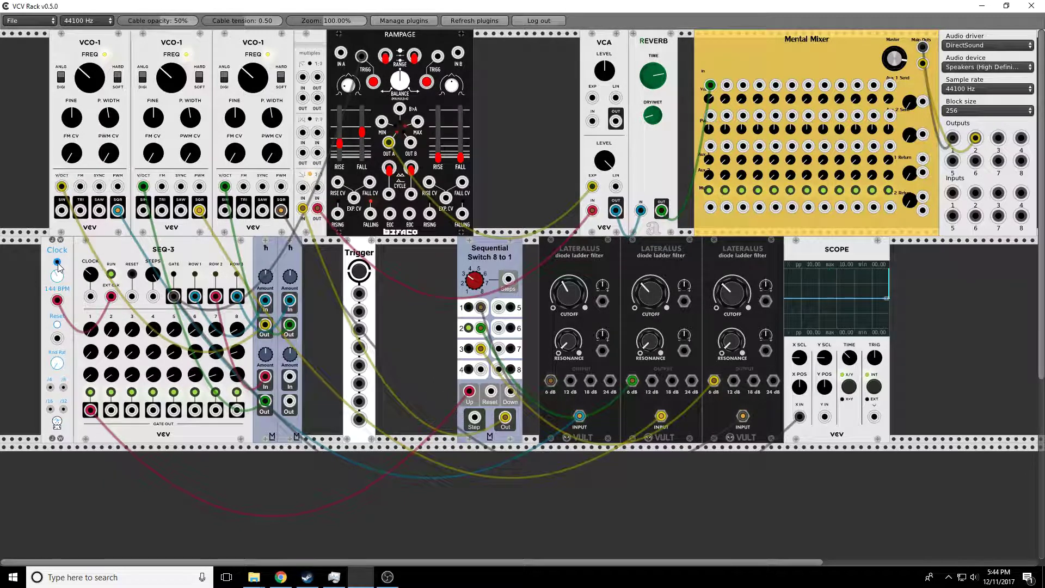
left_click_drag(91, 409, 366, 280)
Step: Move the Trigger to the rack's far right, lower the second and third filter cutoffs, and start the clock
scroll(441, 417, "up", 5)
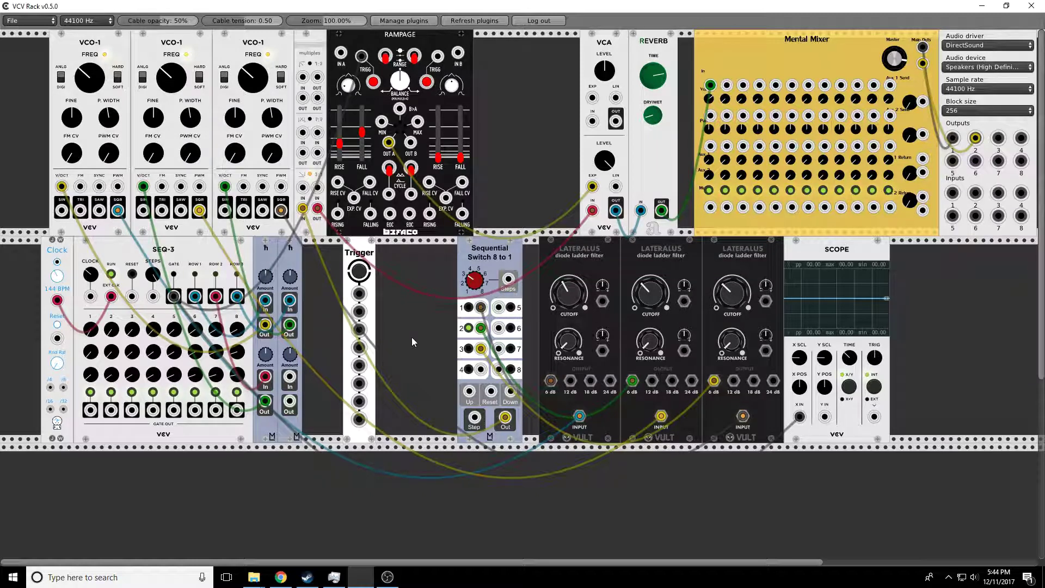
left_click_drag(370, 283, 1009, 283)
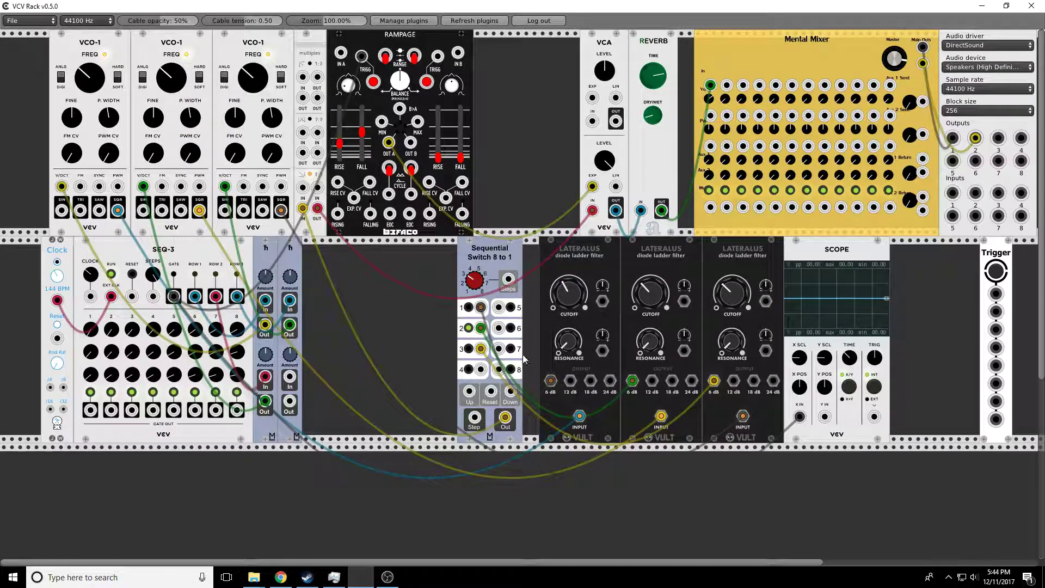
left_click_drag(651, 294, 651, 316)
left_click_drag(732, 288, 732, 313)
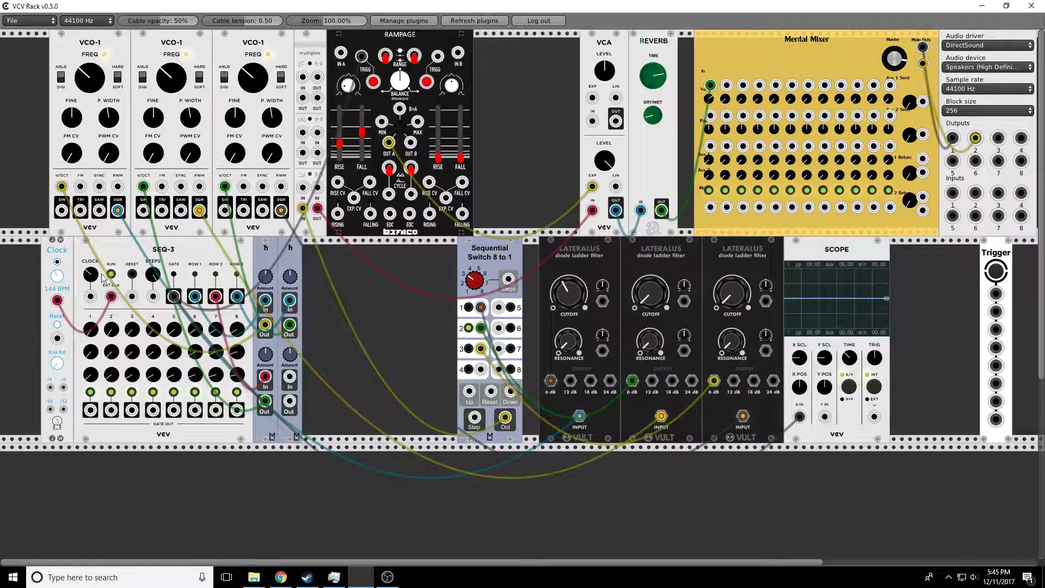
left_click(58, 264)
left_click_drag(569, 293, 569, 281)
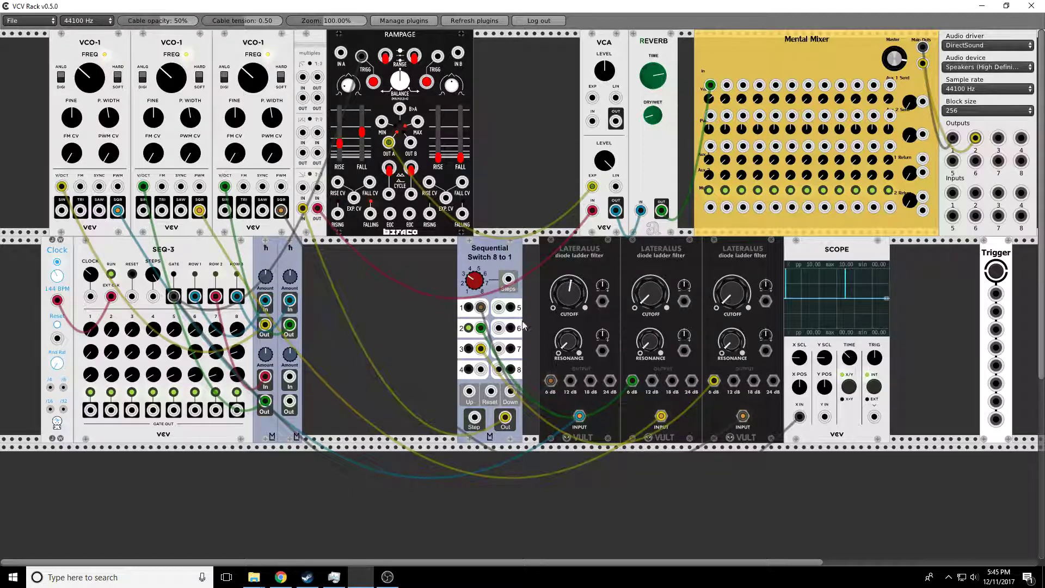
Step: With the clock paused, enable step 6's gate and patch gate out 7 into SEQ-3's RESET
left_click(58, 262)
left_click(195, 393)
left_click_drag(216, 412, 135, 296)
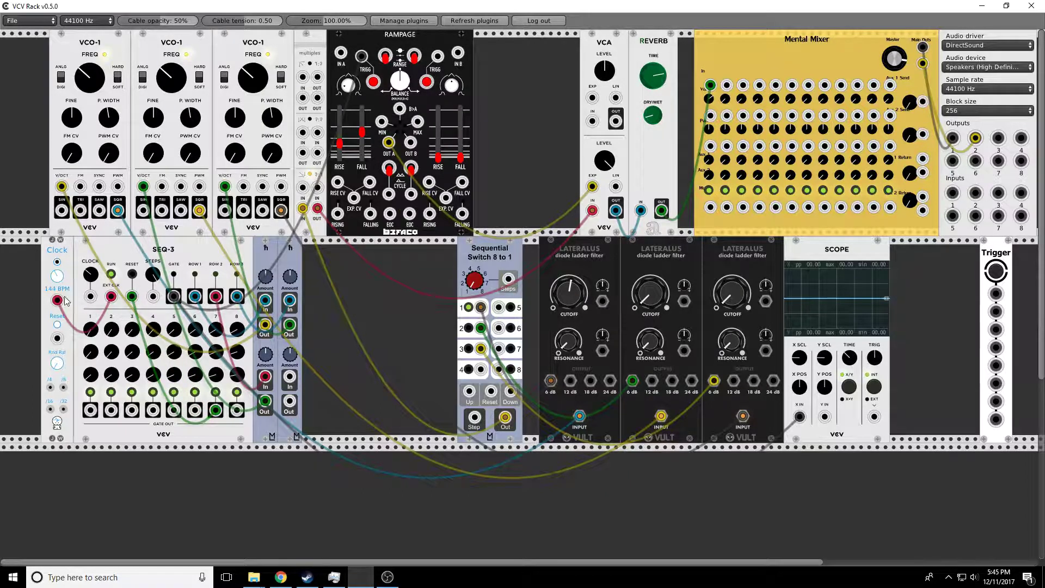
left_click(57, 263)
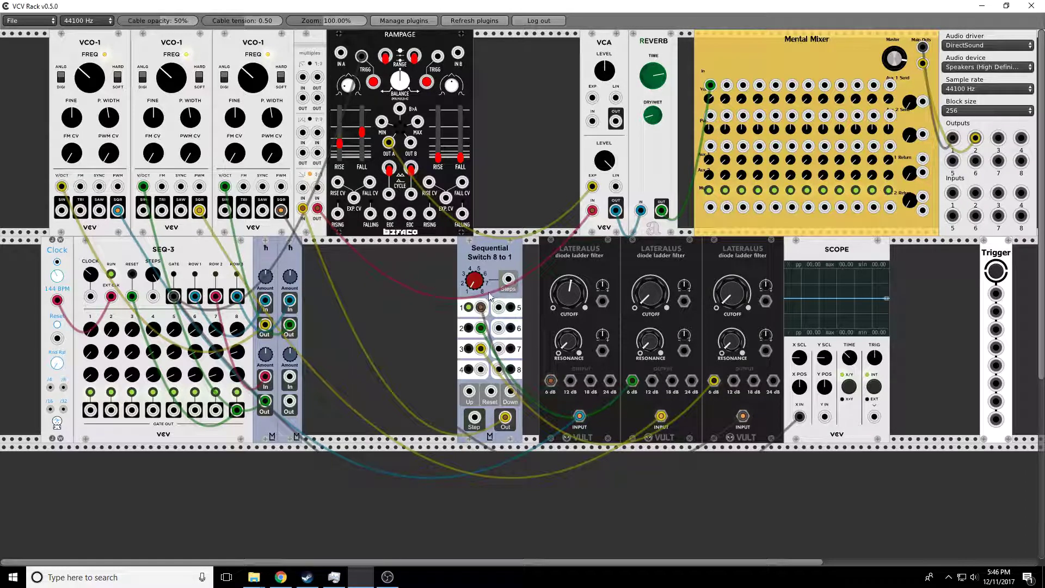
Step: Disconnect all of the Sequential Switch's cables and move it further left
right_click(487, 259)
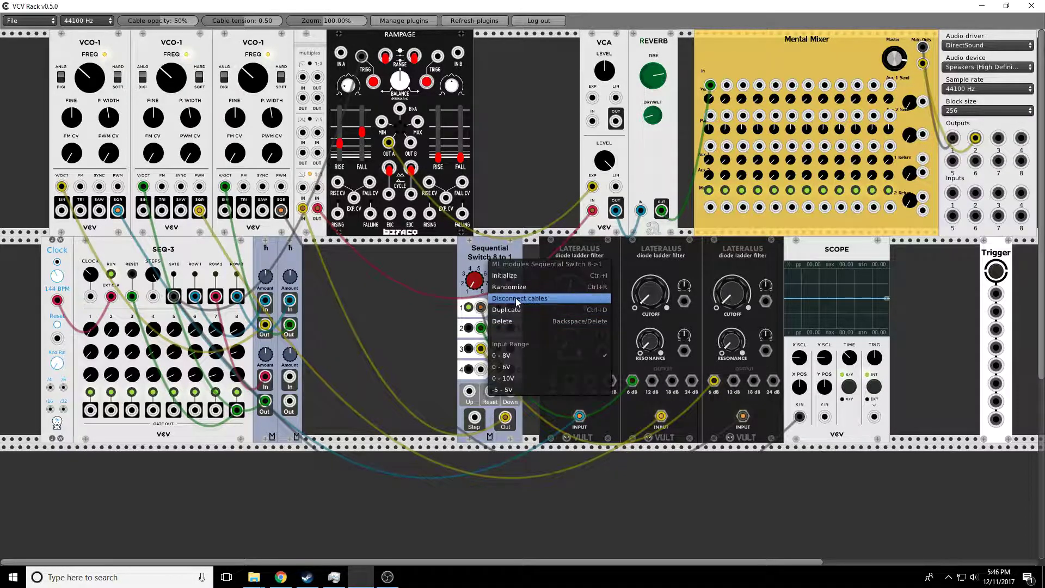
left_click(498, 297)
left_click_drag(474, 263, 415, 292)
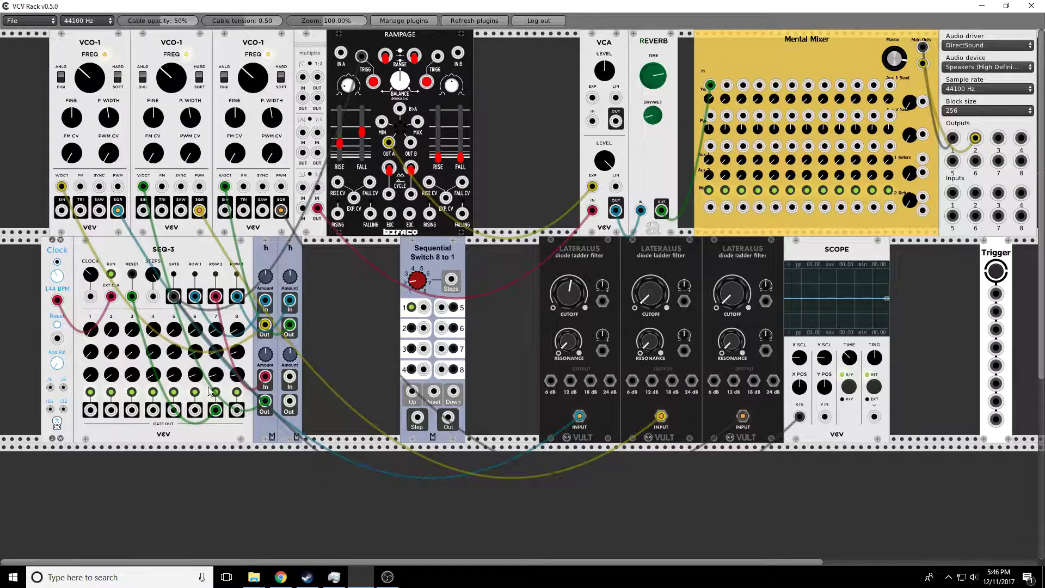
Step: Route gates 7 and 8 through switch inputs 1–2 into SEQ-3's RESET, restart the clock, and reconnect filter 1
left_click_drag(132, 299, 423, 315)
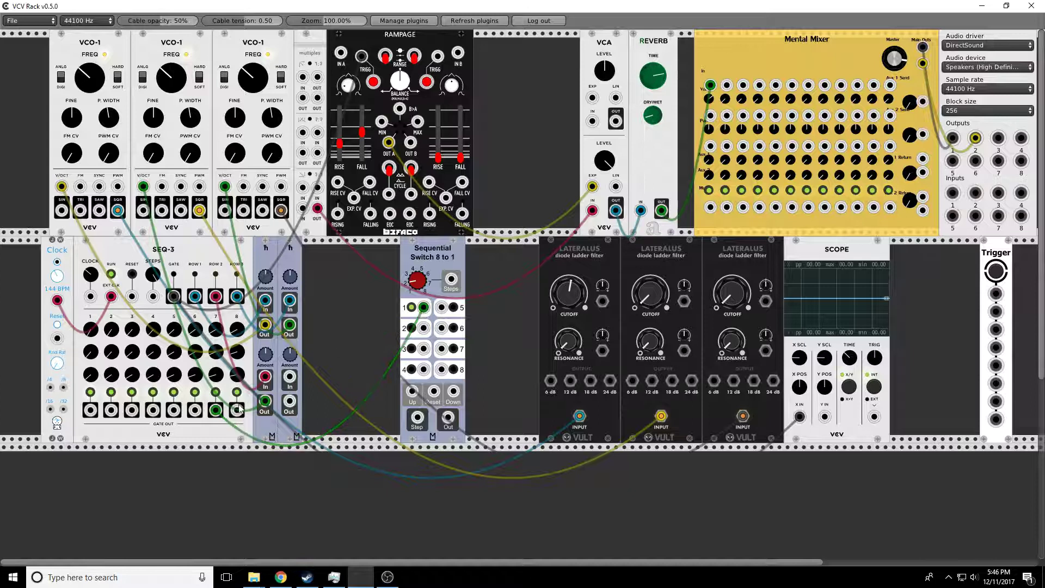
left_click_drag(238, 410, 424, 329)
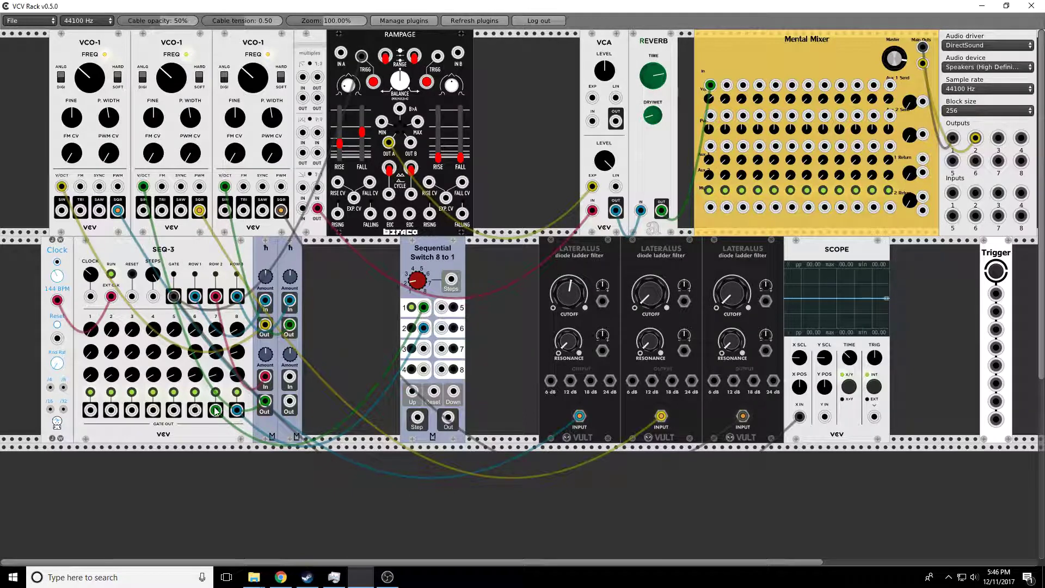
left_click_drag(449, 420, 132, 296)
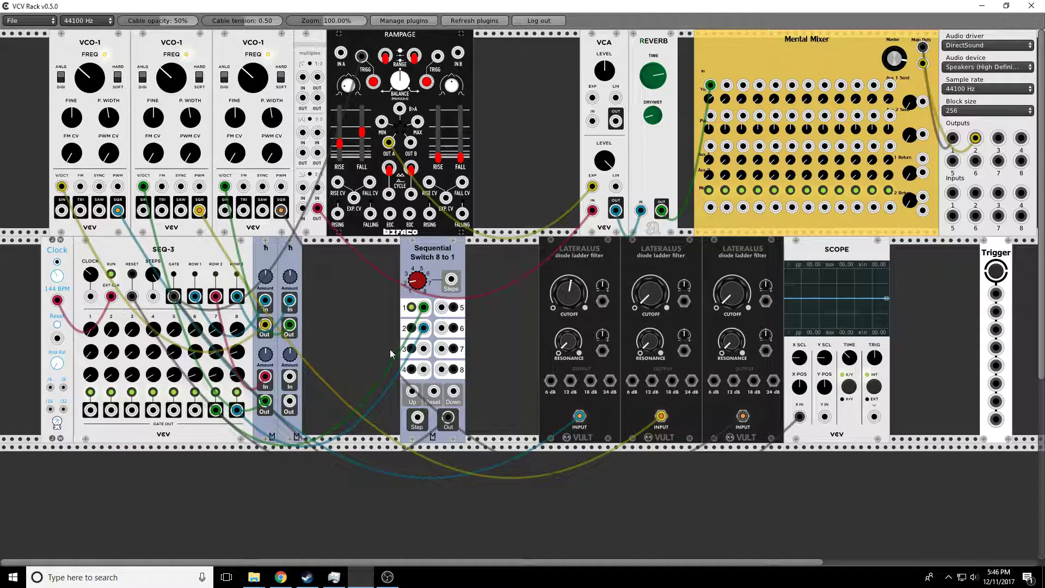
left_click(57, 263)
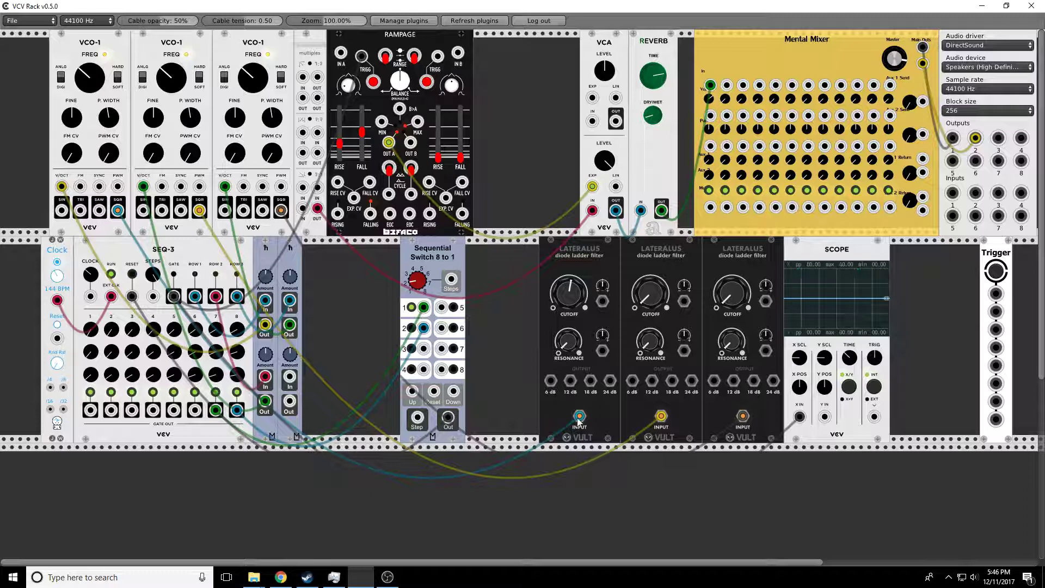
left_click_drag(551, 386, 302, 188)
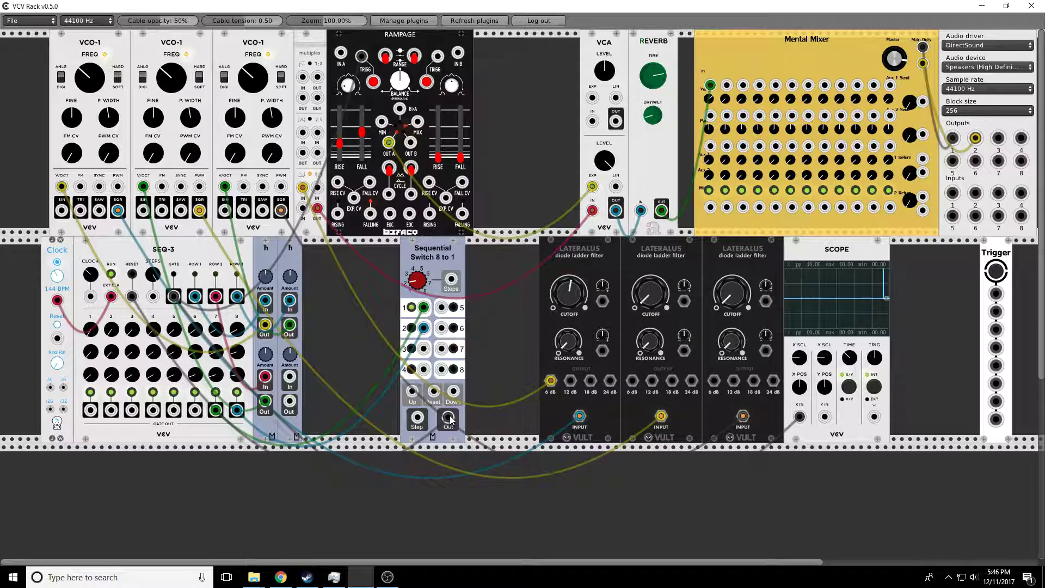
Step: Reconnect the second and third filters' 6 dB outputs to the multiples and retune their cutoffs
left_click_drag(449, 419, 412, 394)
mouse_move(630, 382)
left_mouse_down()
mouse_move(545, 326)
mouse_move(573, 274)
left_mouse_up()
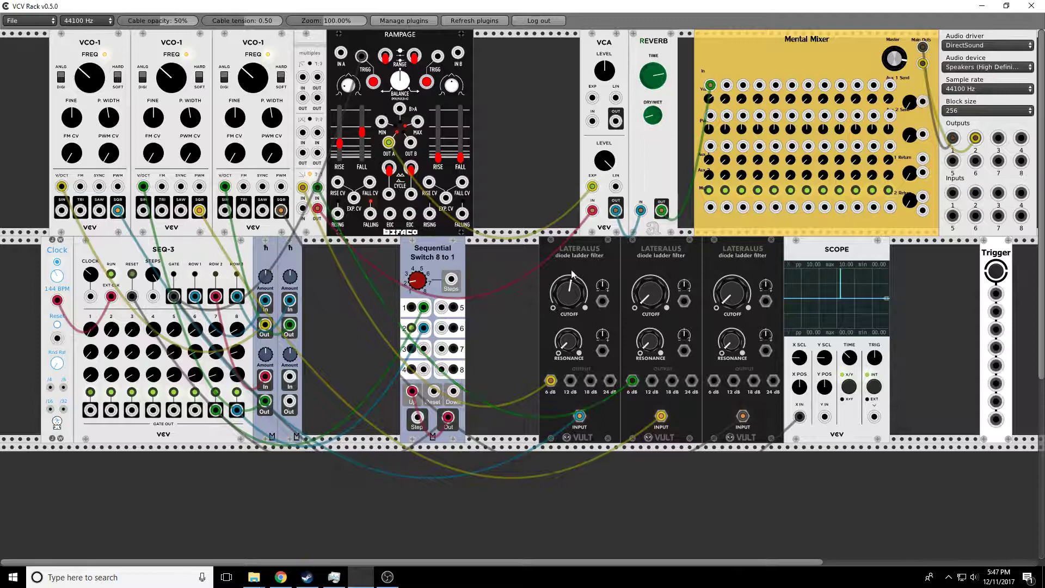
left_click_drag(650, 293, 650, 270)
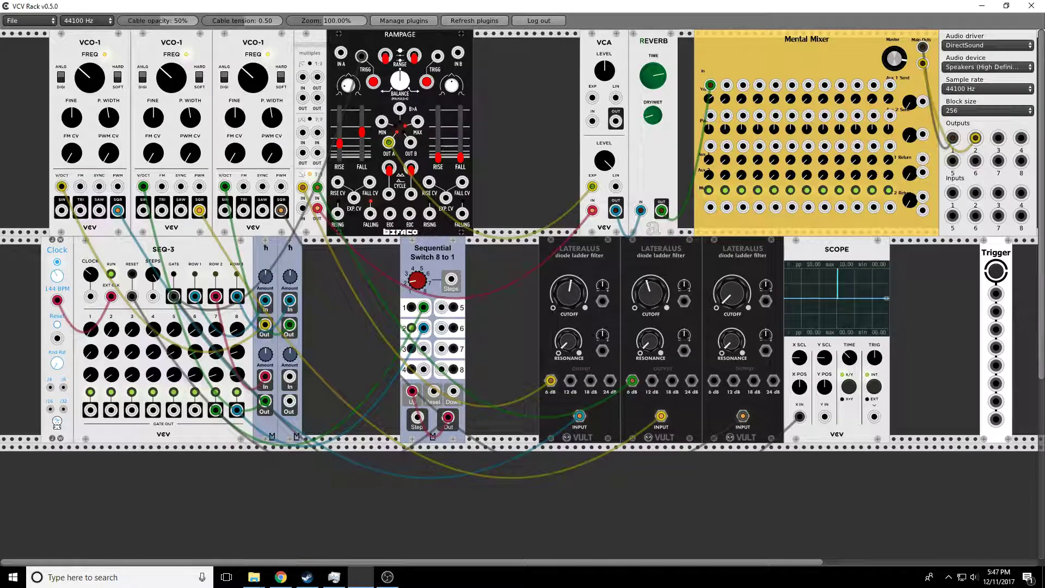
left_click_drag(713, 380, 303, 208)
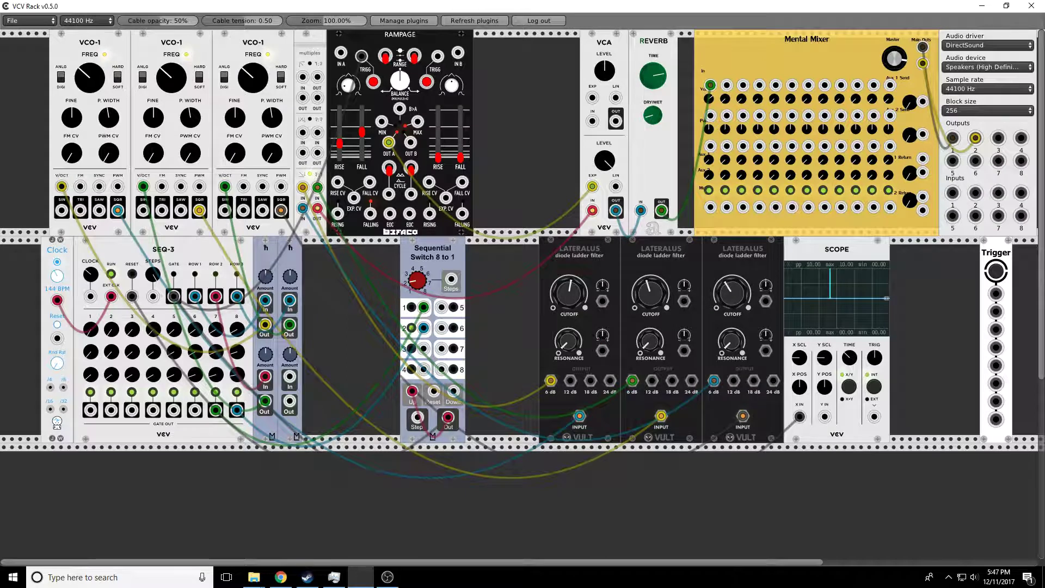
mouse_move(731, 293)
left_mouse_down()
mouse_move(731, 279)
mouse_move(727, 303)
left_mouse_up()
left_click_drag(658, 308, 658, 300)
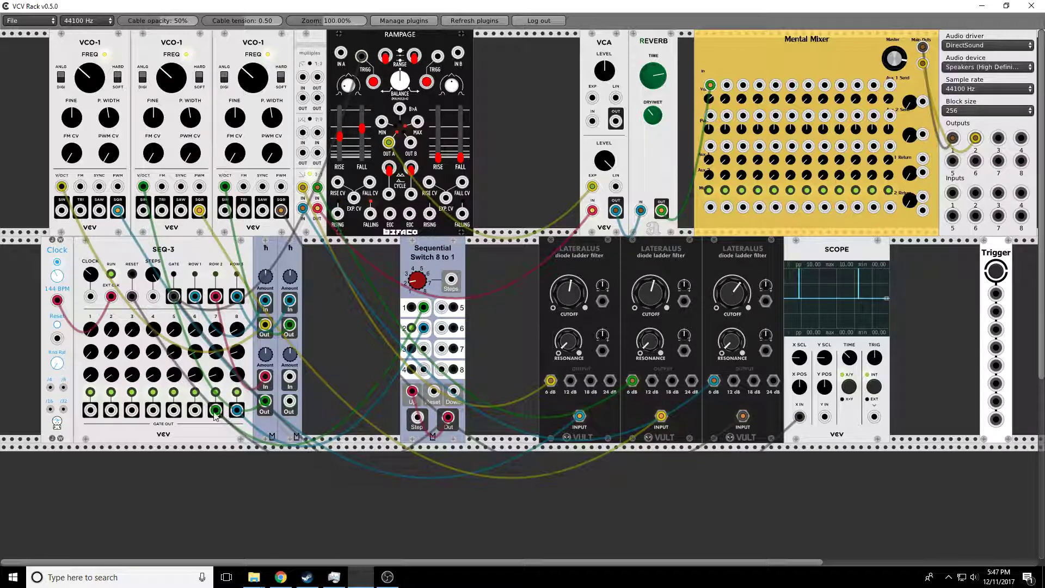
Step: Move the reset-gate cables to SEQ-3's gate outs 4 and 6, then stop the clock
left_click_drag(215, 415, 195, 413)
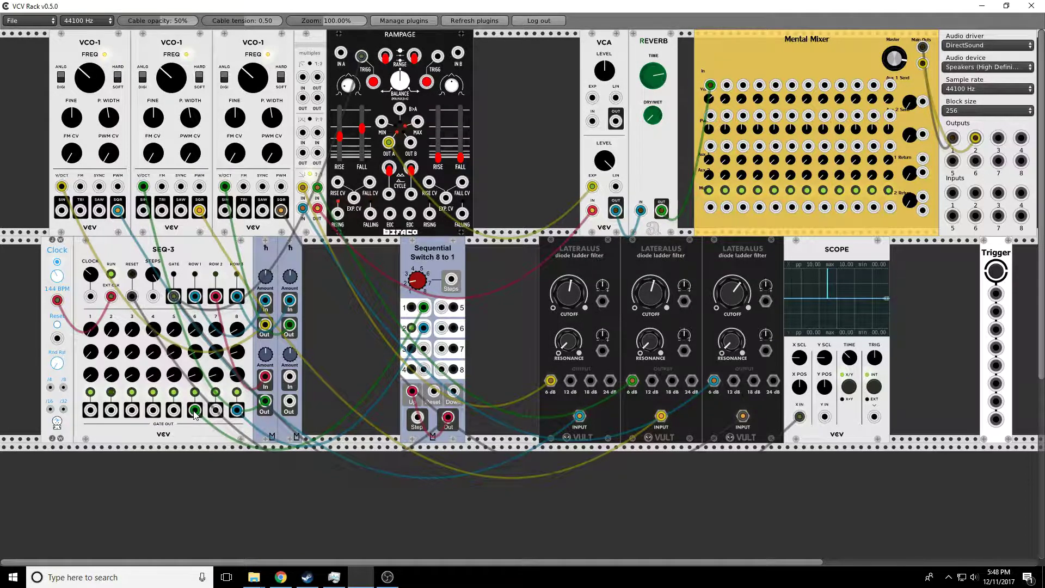
left_click_drag(196, 415, 154, 414)
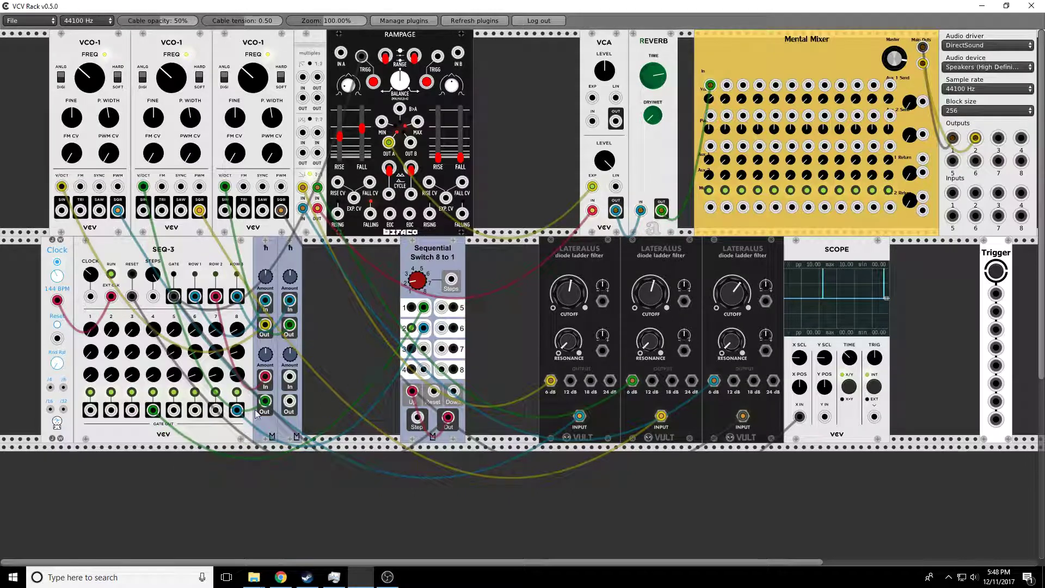
left_click_drag(245, 414, 195, 414)
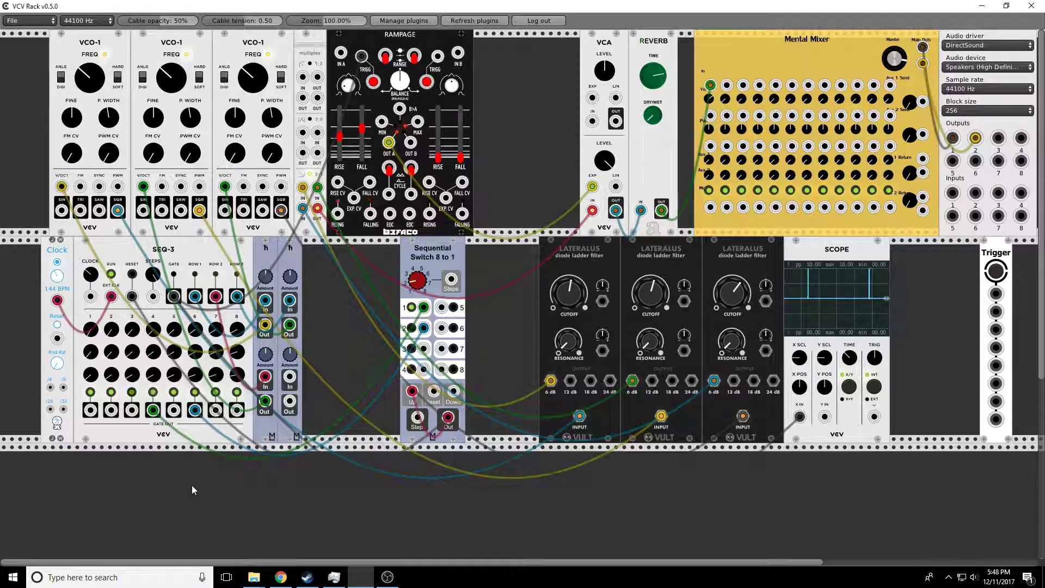
left_click(57, 263)
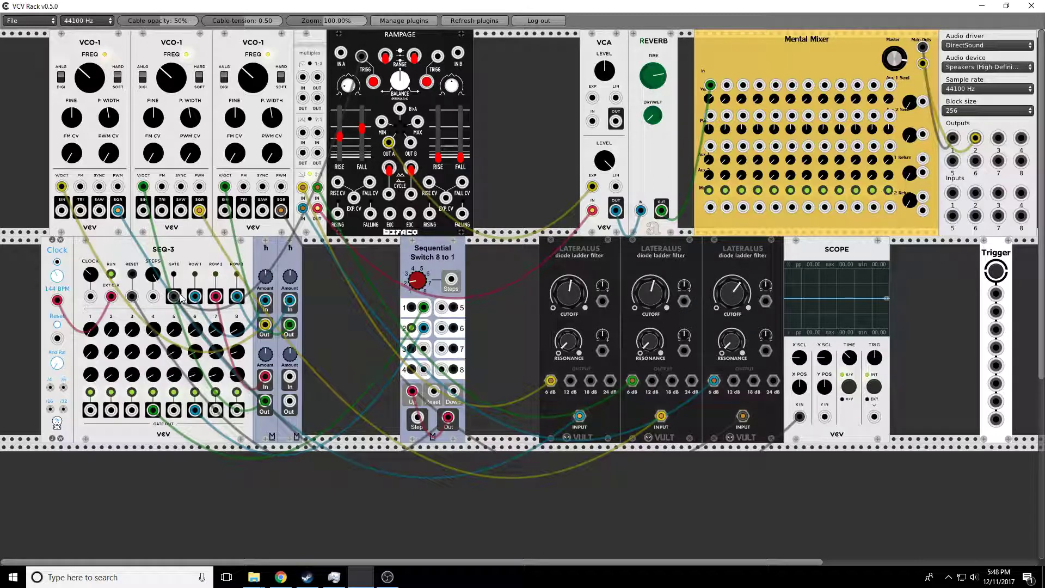
Step: Duplicate SEQ-3 from its context menu and scroll down to the new copy below
right_click(175, 252)
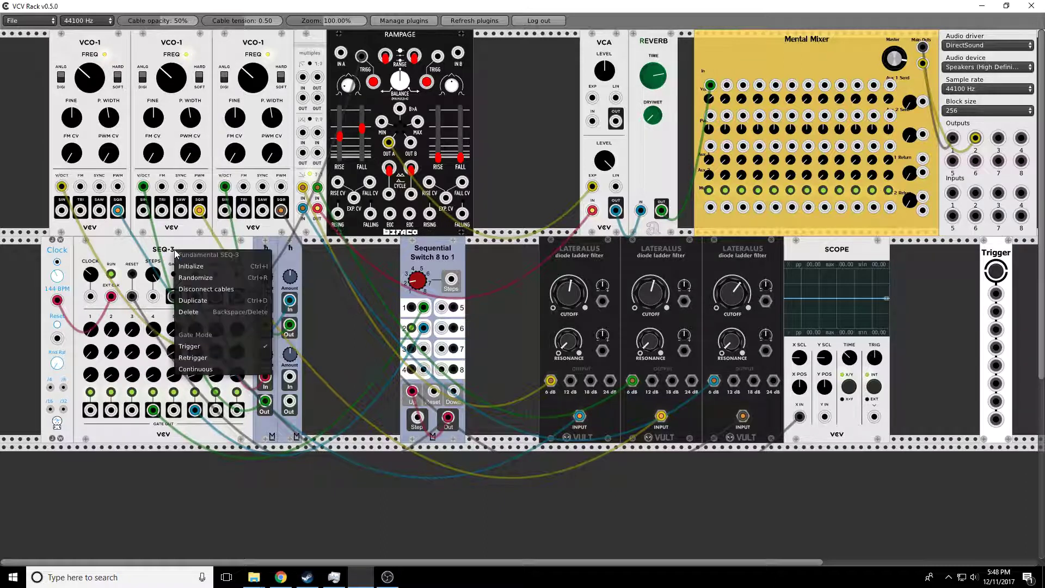
left_click(192, 300)
scroll(303, 514, "down", 3)
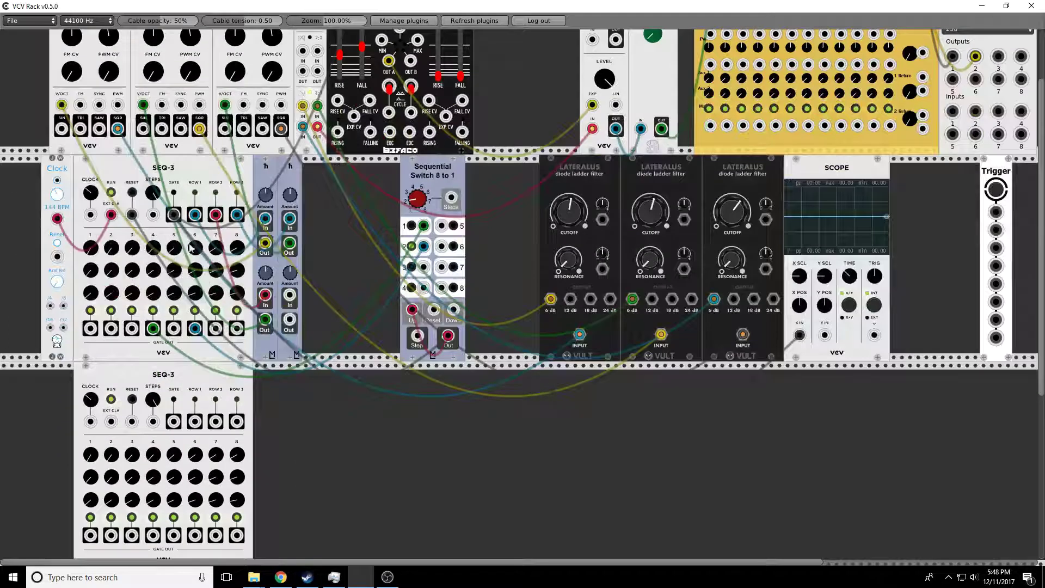